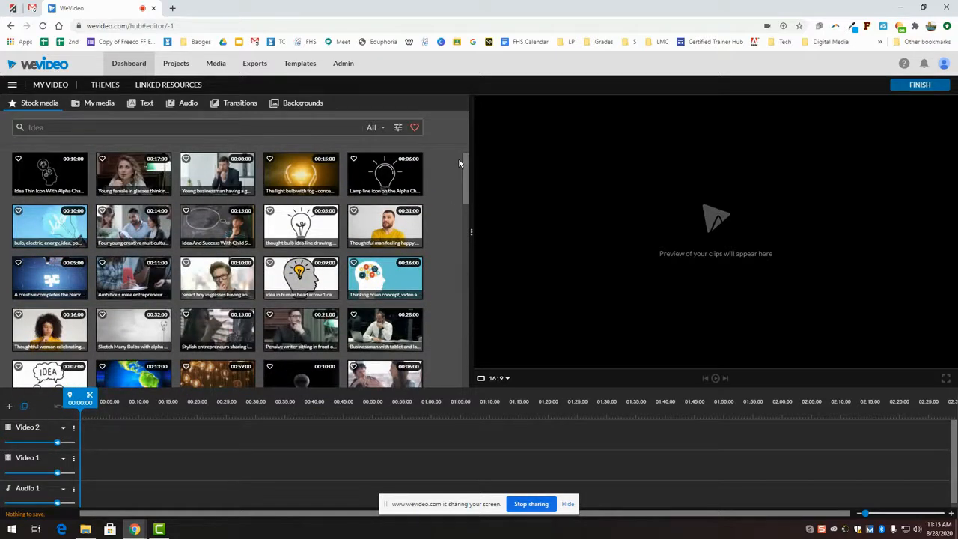
Step: Switch the media panel from Stock media to My media to show past recordings
left_click(98, 104)
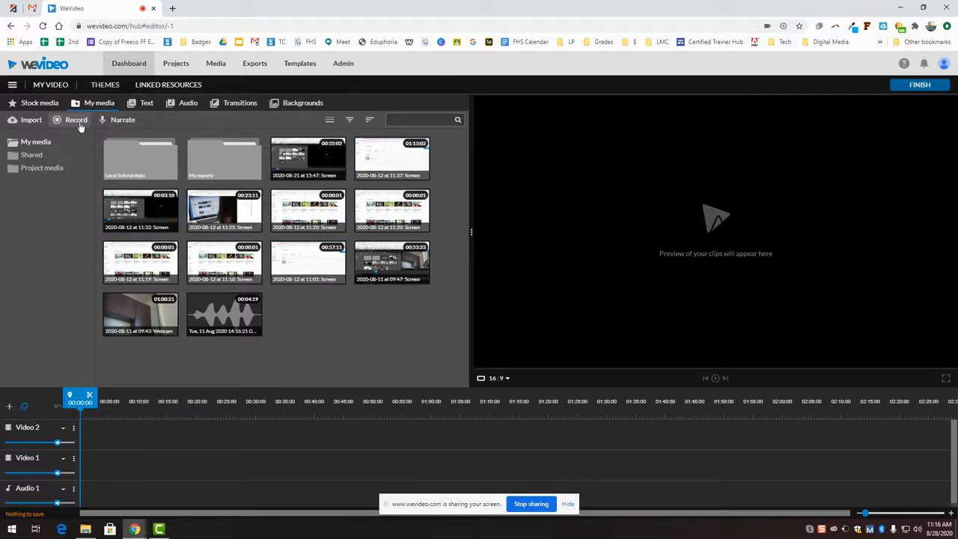
Step: Browse the Static, In season, Callouts and Motion title folders, then preview Bullseye - Title
left_click(141, 105)
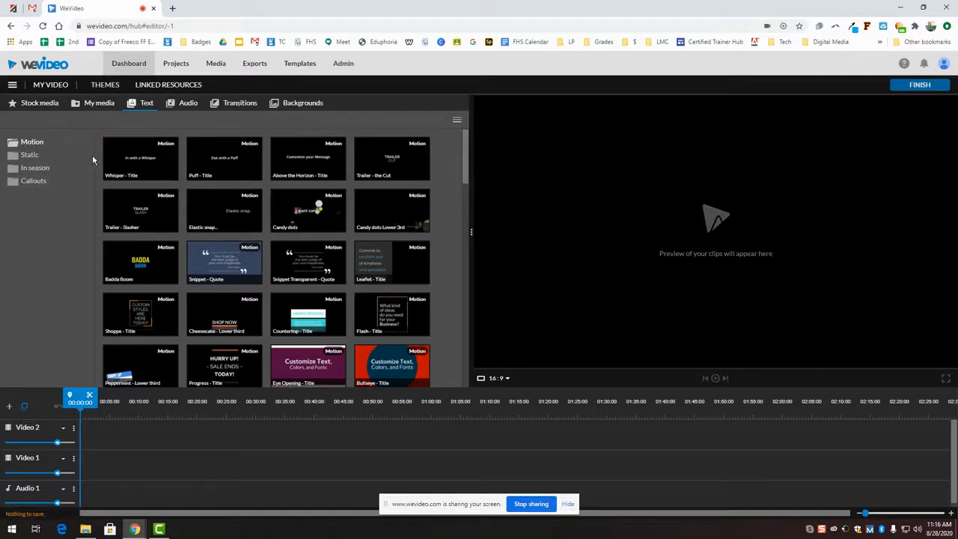
left_click(33, 158)
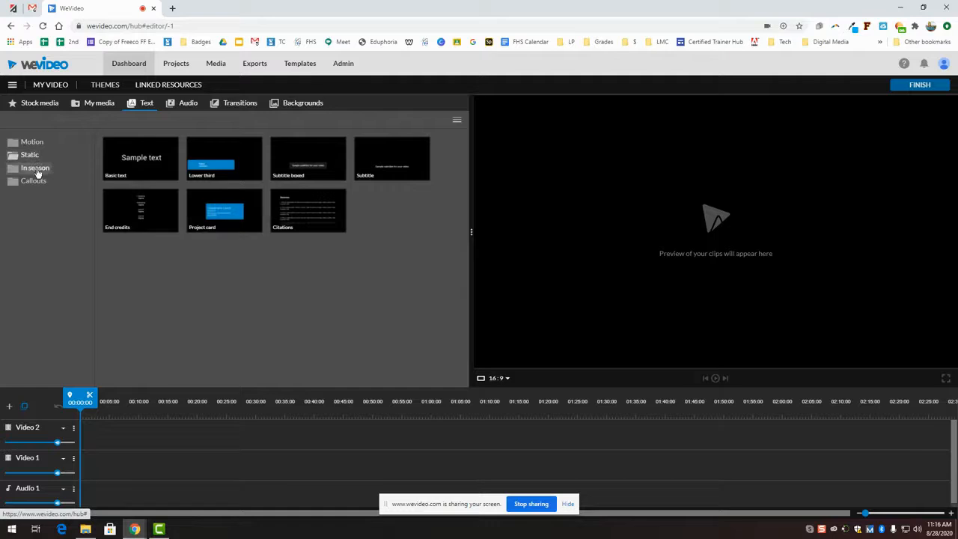
left_click(36, 169)
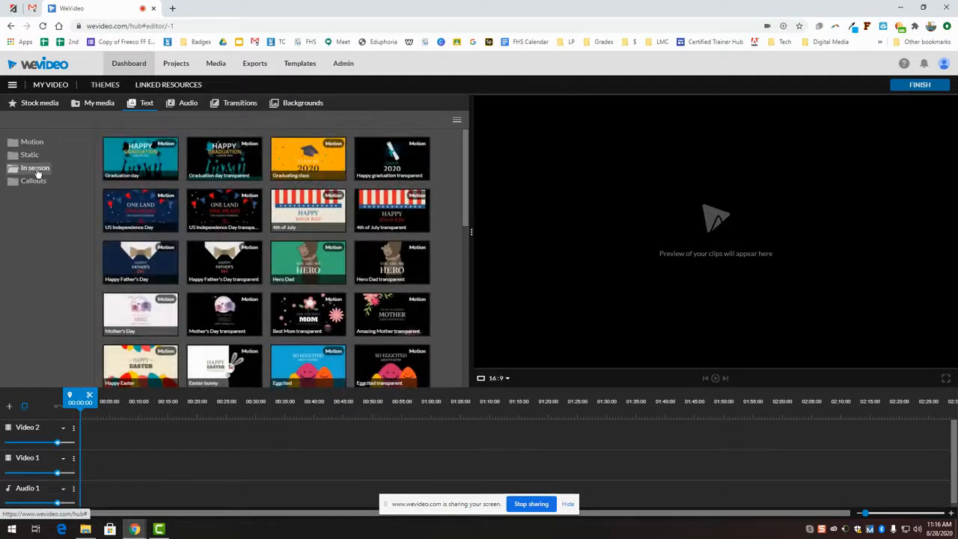
left_click(30, 181)
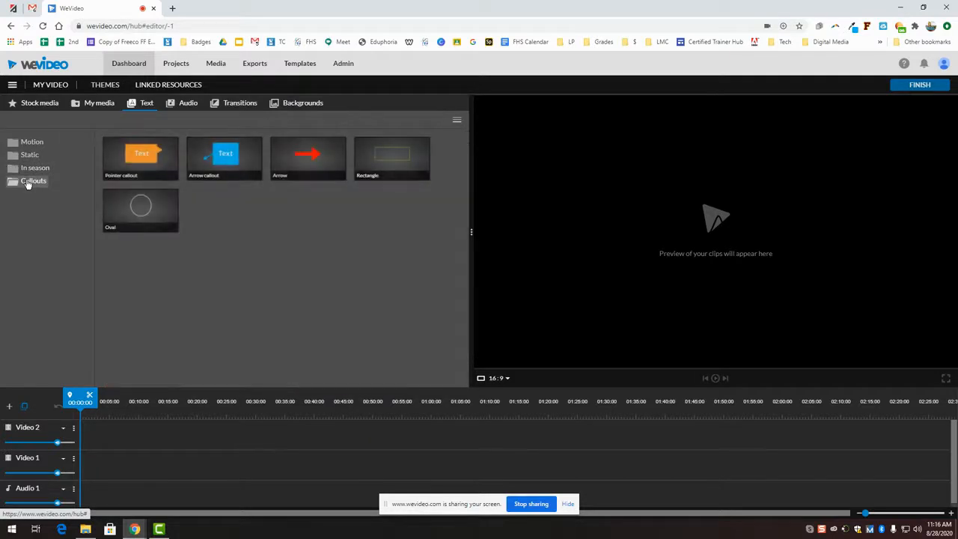
left_click(34, 141)
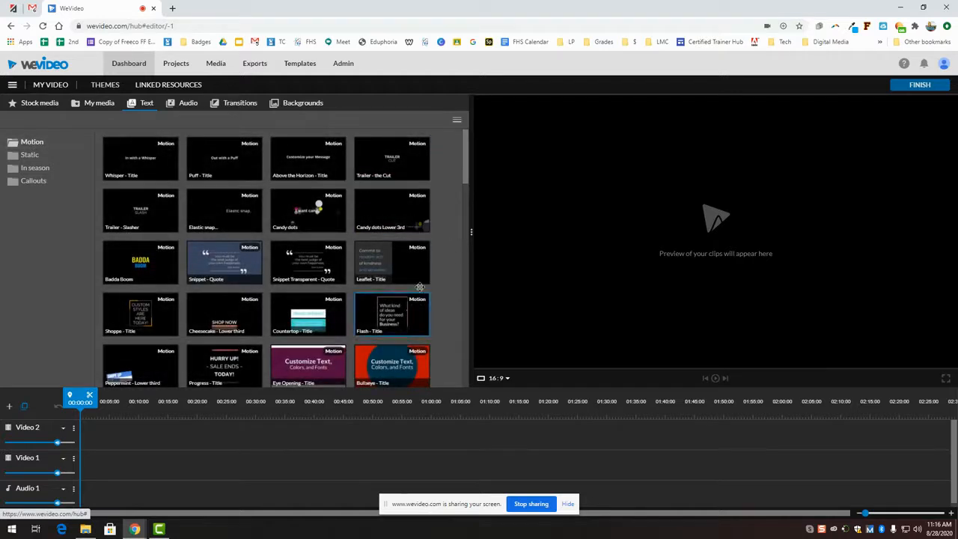
left_click_drag(462, 157, 468, 194)
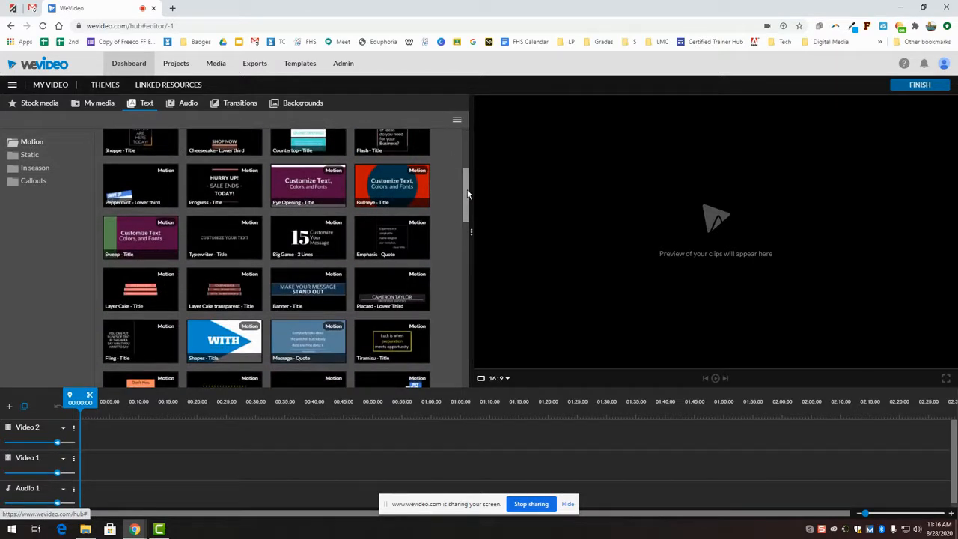
left_click(389, 184)
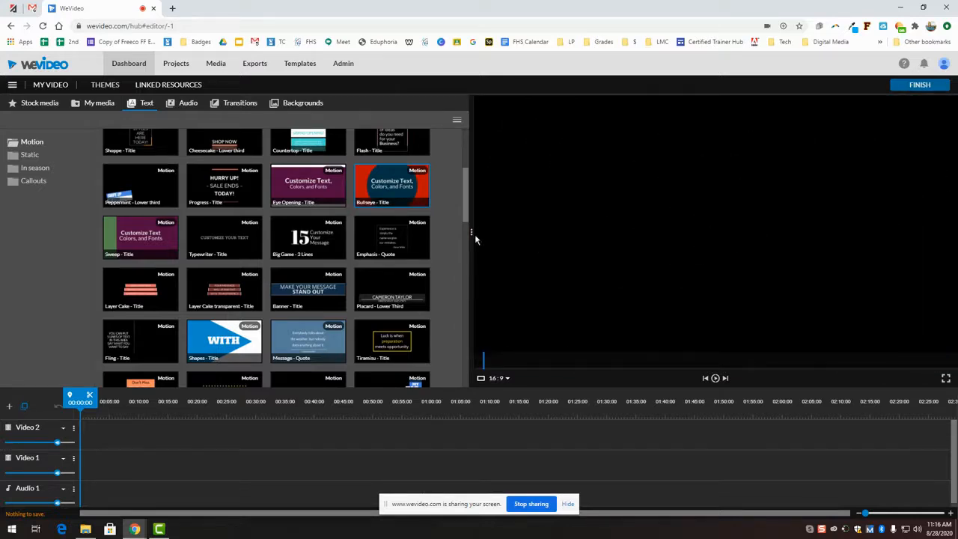
Step: Put Bullseye - Title at the start of Video 2, preview it, zoom the timeline, and edit it
left_click_drag(387, 184, 101, 434)
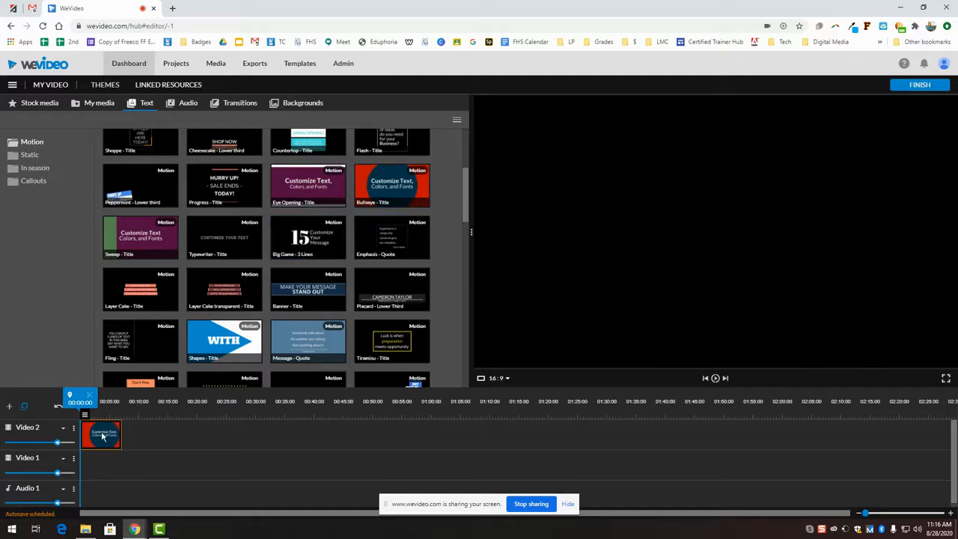
left_click(716, 378)
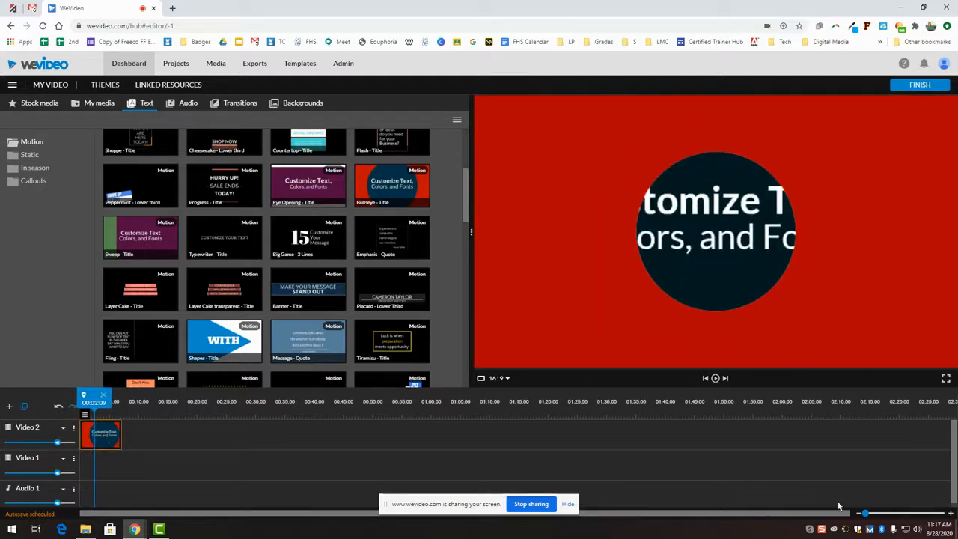
left_click_drag(865, 513, 874, 513)
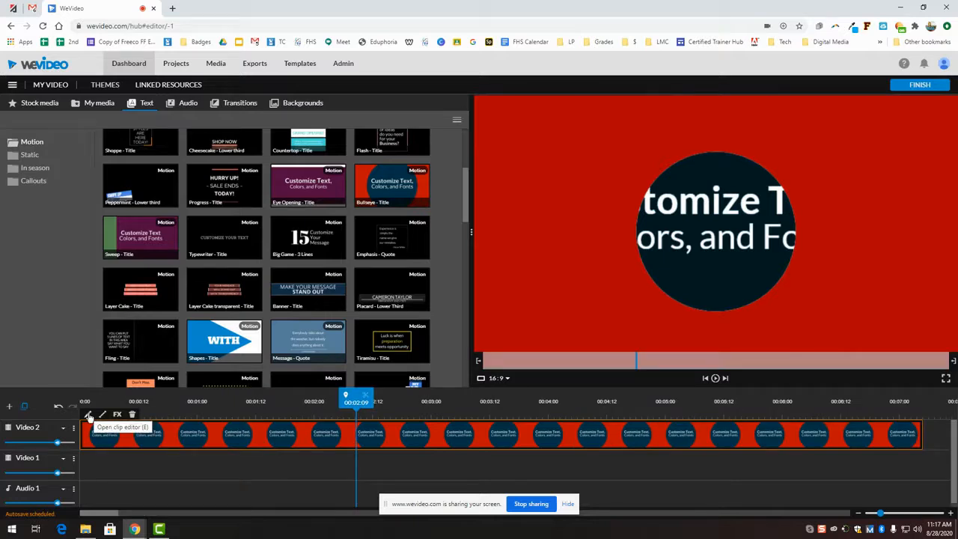
left_click(88, 415)
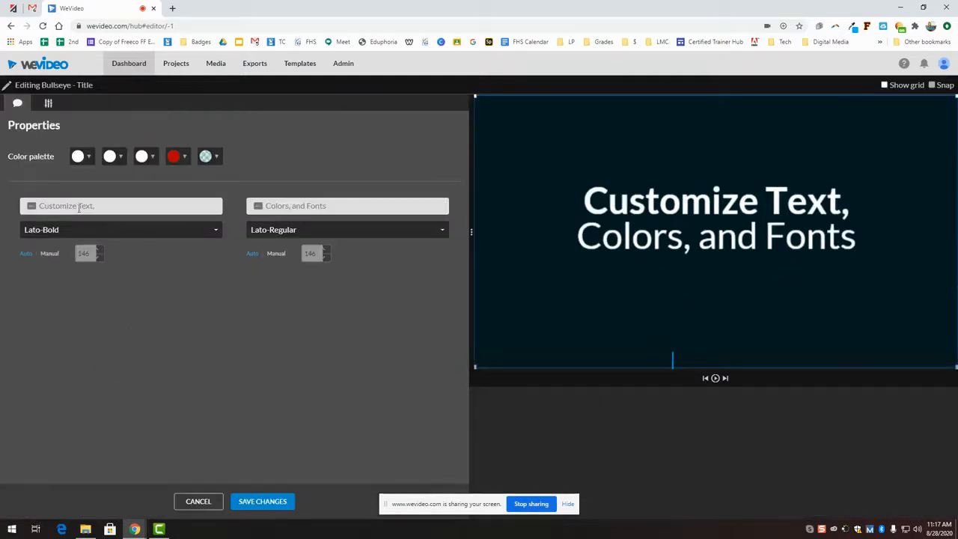
Step: Change the title text to the creator's name on line one and 'Video Production' on line two
left_click(109, 203)
left_click(288, 208)
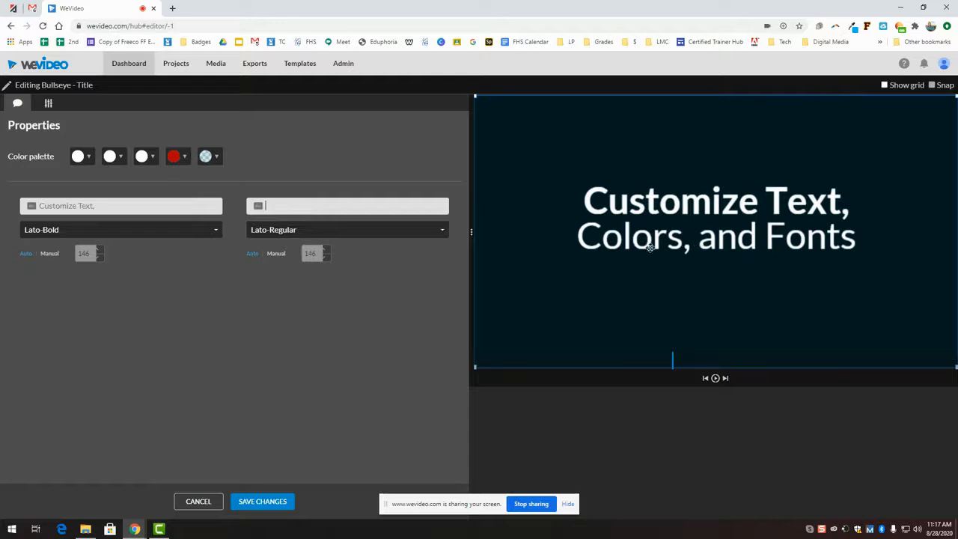
left_click(173, 204)
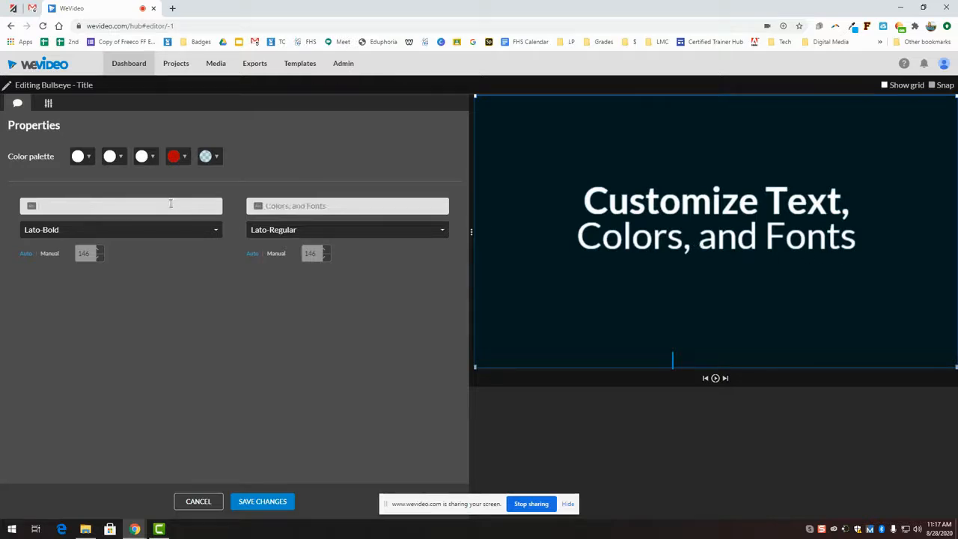
type("Tammy")
key("Tab")
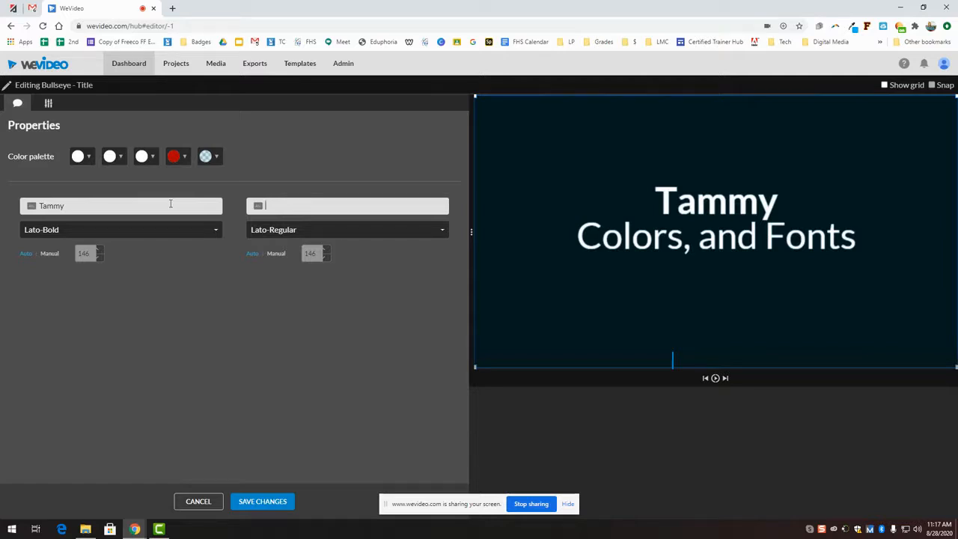
type("Video Production")
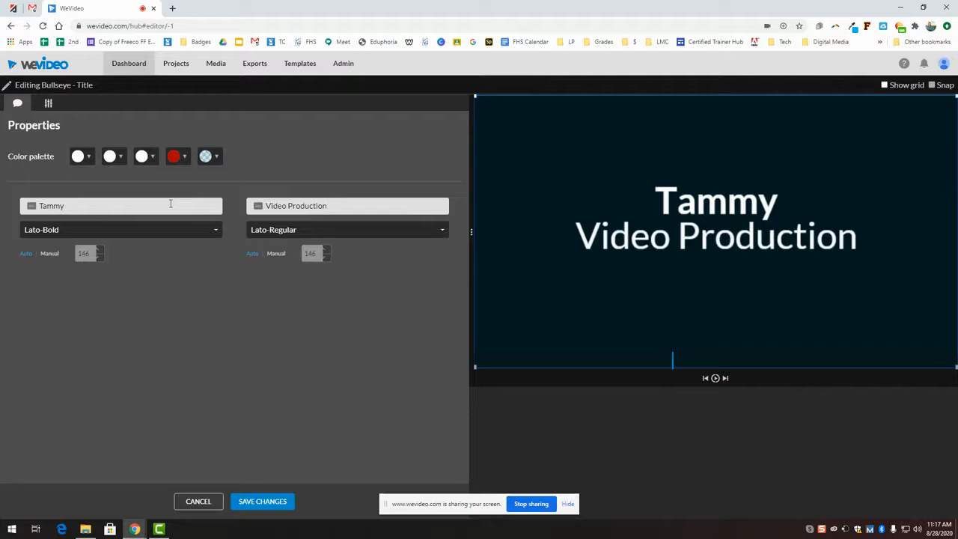
Step: Set the first line's font to AnticSlab and change the red accent colour to purple
left_click(145, 233)
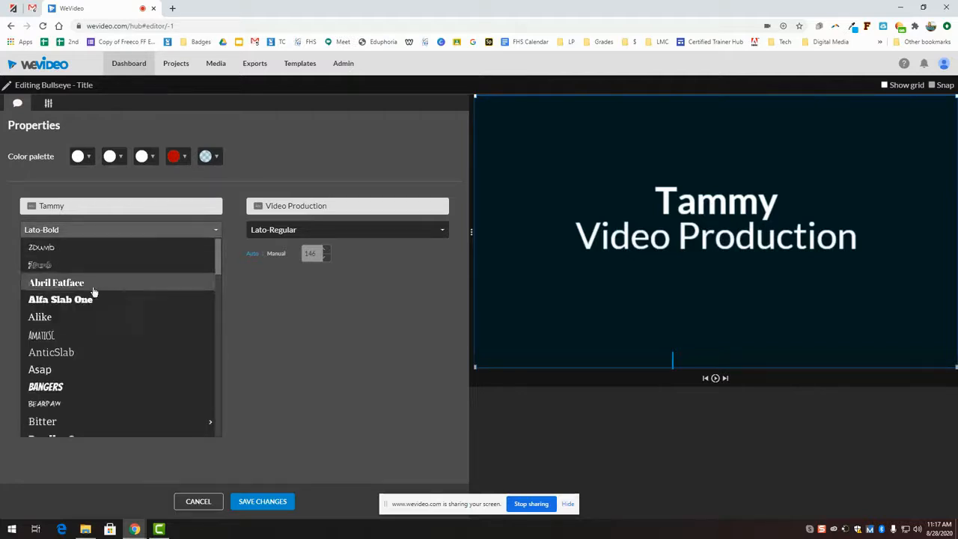
scroll(90, 317, "down", 3)
scroll(86, 314, "up", 3)
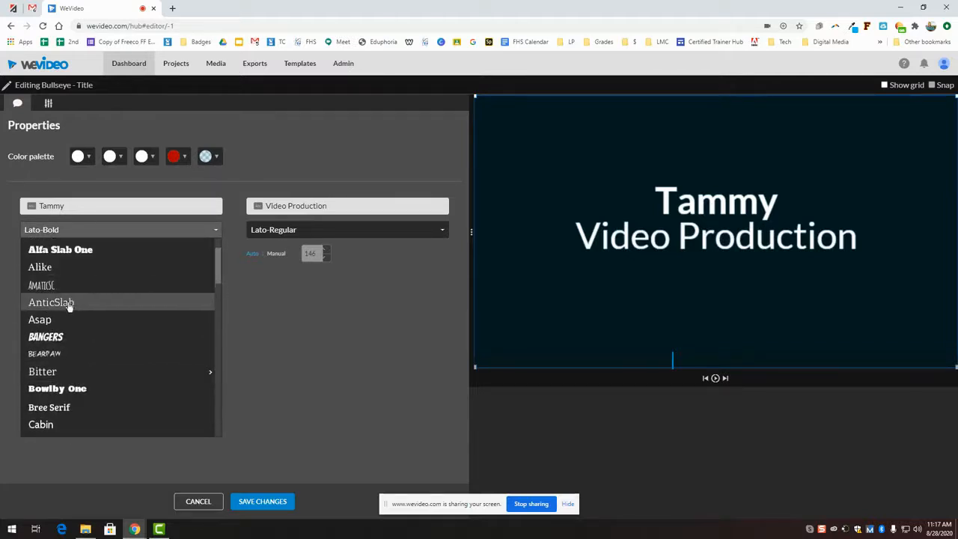
left_click(67, 303)
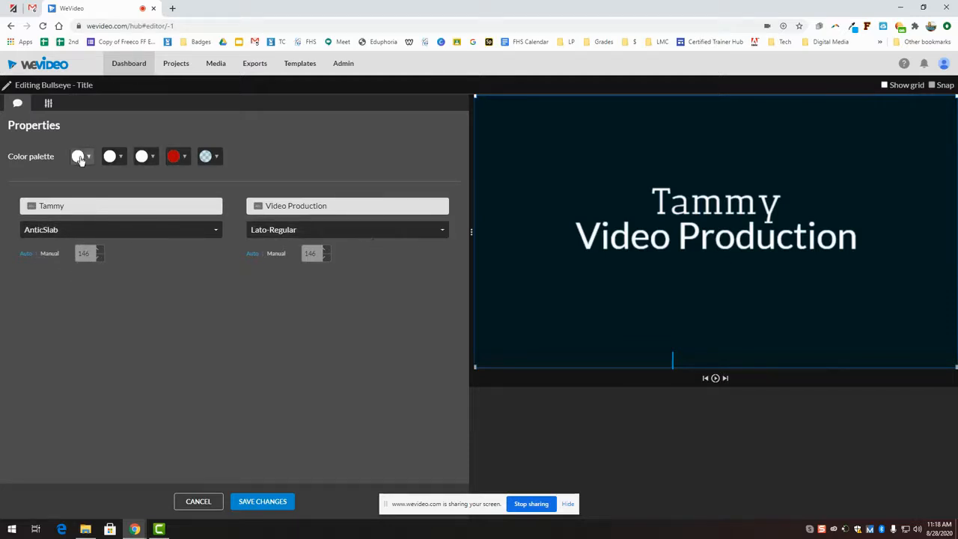
left_click(185, 159)
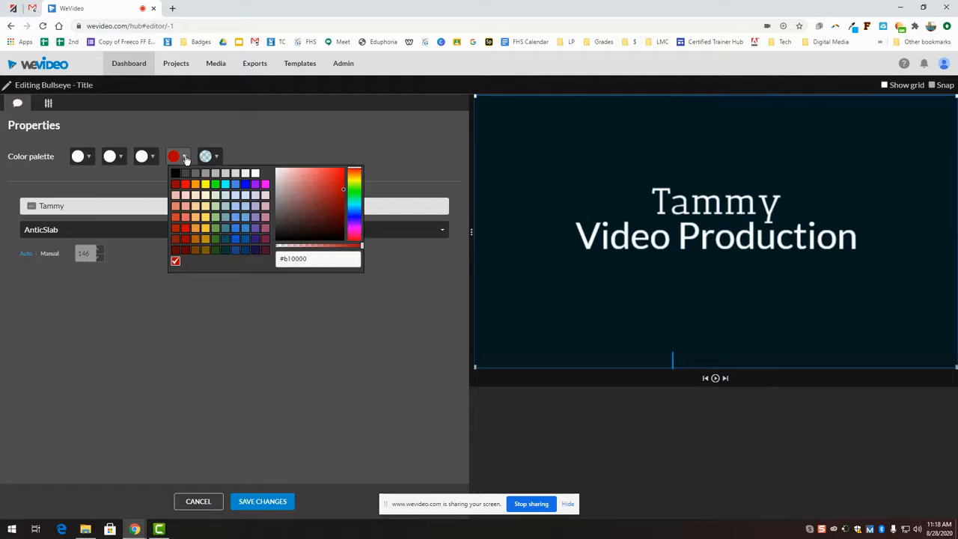
left_click(255, 185)
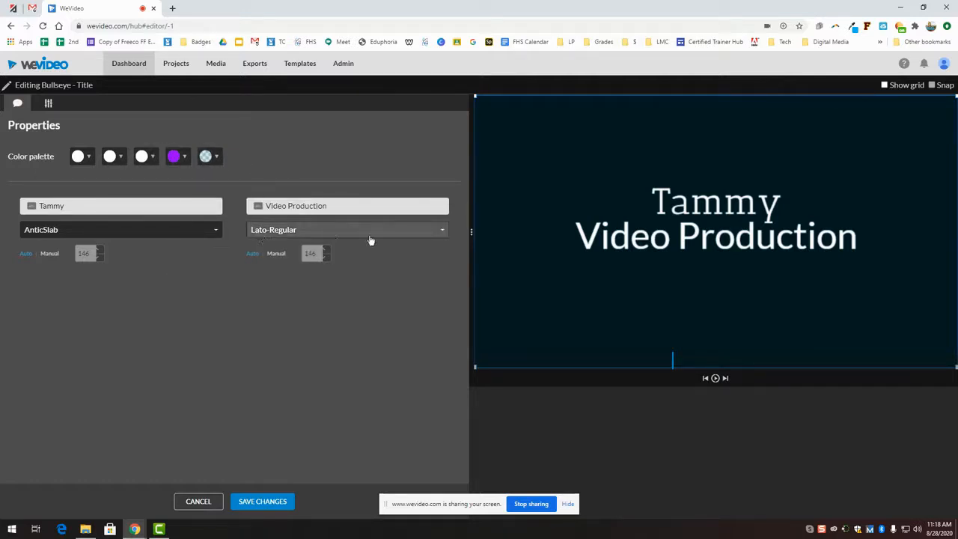
left_click(48, 105)
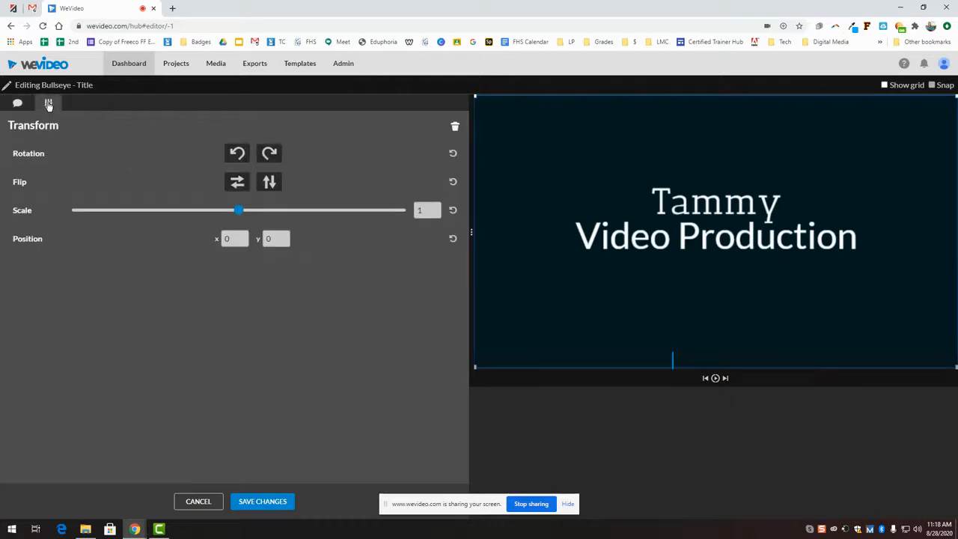
Step: Scale the title to about 1.04 at position −38, −21, save, and replay from 00:00:00
left_click(269, 157)
left_click(269, 156)
left_click(269, 156)
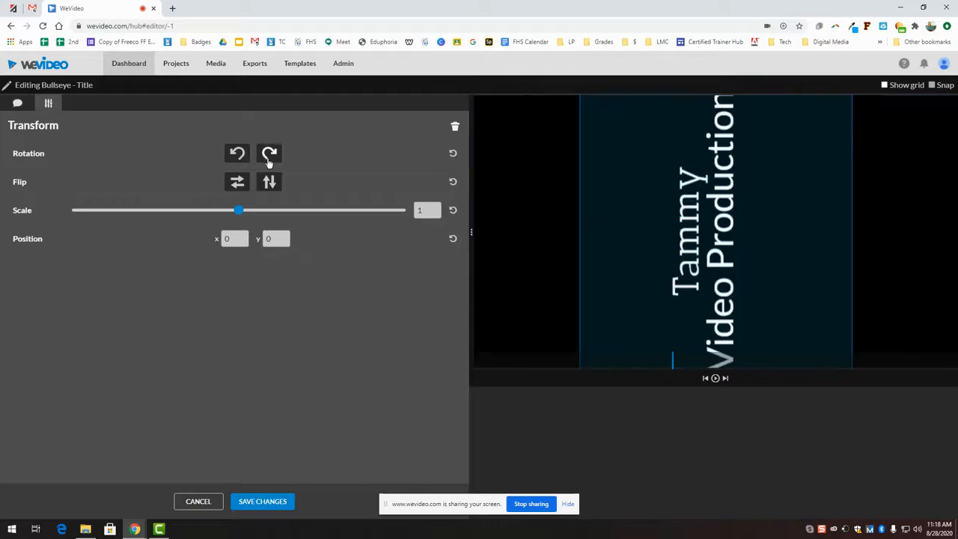
left_click(269, 155)
mouse_move(238, 210)
left_mouse_down()
mouse_move(261, 211)
mouse_move(240, 212)
left_mouse_up()
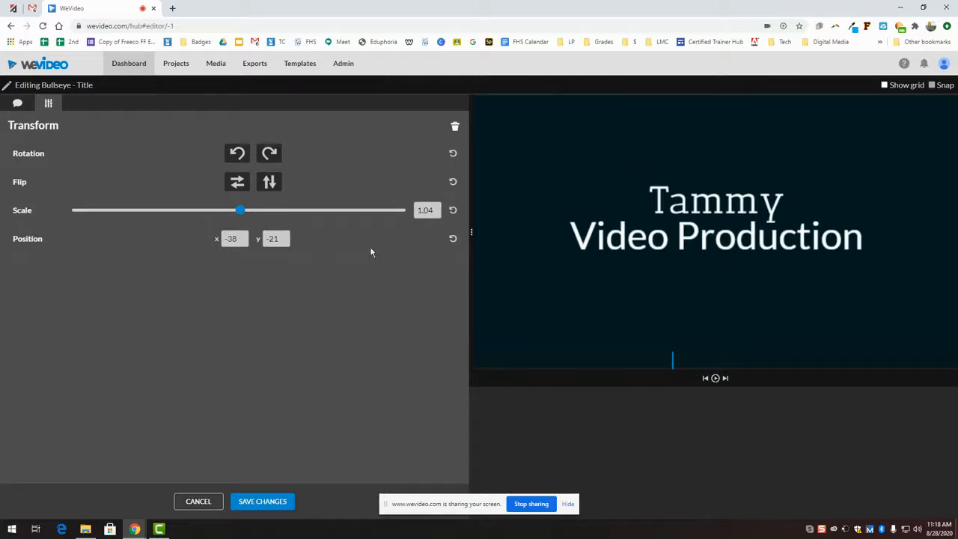
left_click(248, 502)
left_click_drag(430, 398, 83, 401)
left_click(716, 378)
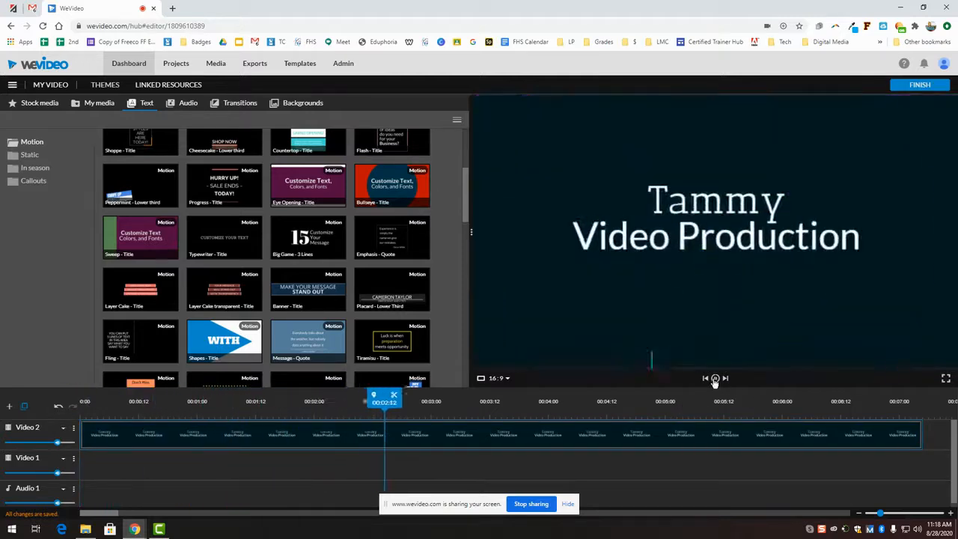
Step: Trim the Bullseye title clip so it ends at 00:04:05
left_click(853, 439)
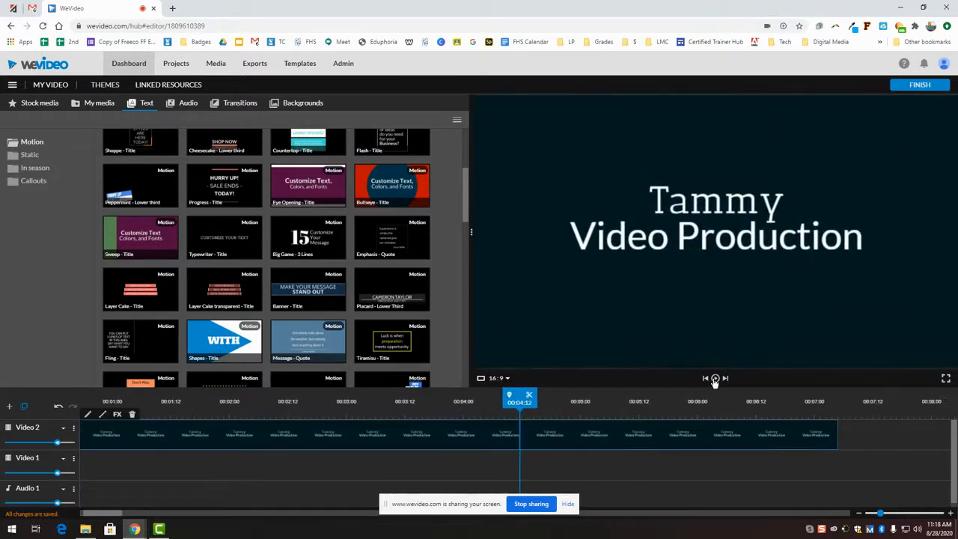
left_click_drag(833, 432, 513, 434)
left_click_drag(438, 436, 418, 440)
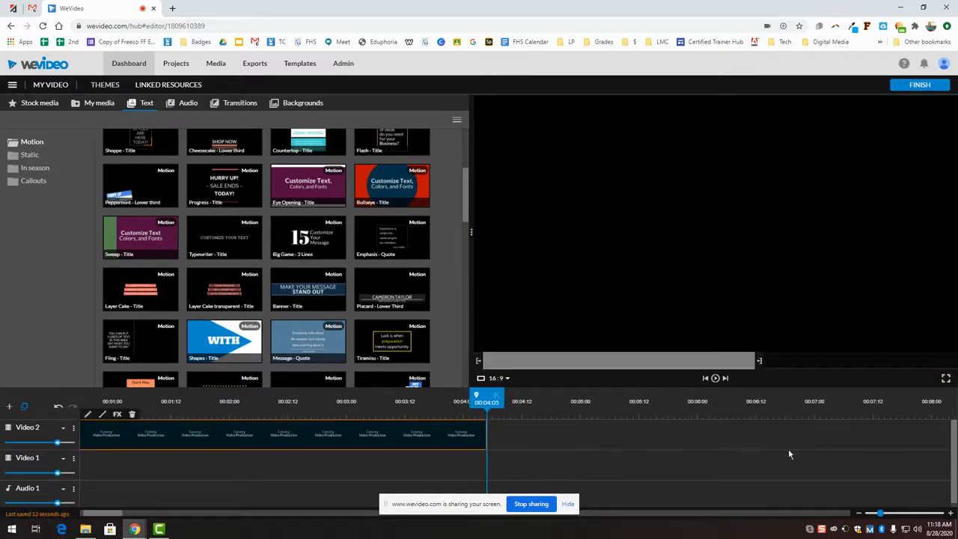
Step: Place the Big Game - 3 Lines title on Video 2 directly after the Bullseye clip
left_click_drag(487, 415, 517, 456)
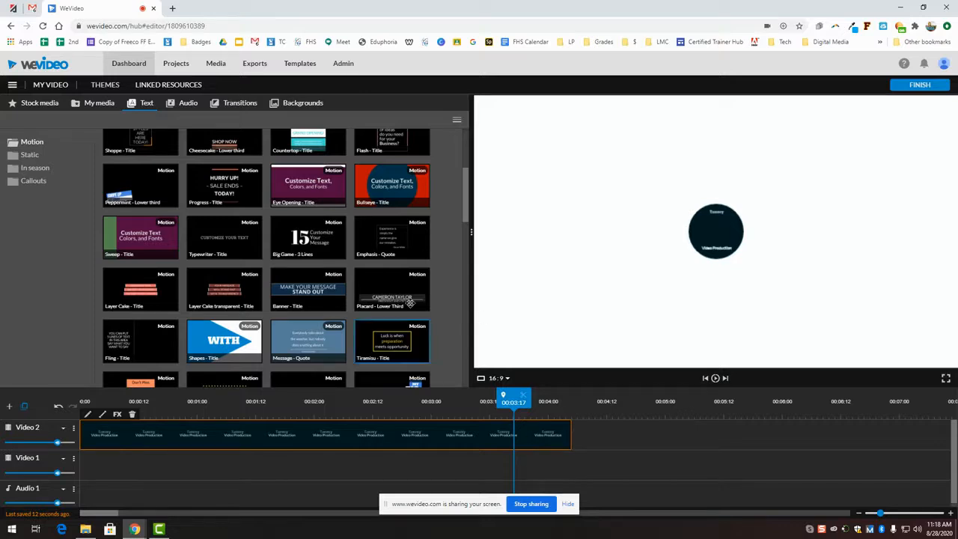
left_click_drag(517, 399, 582, 400)
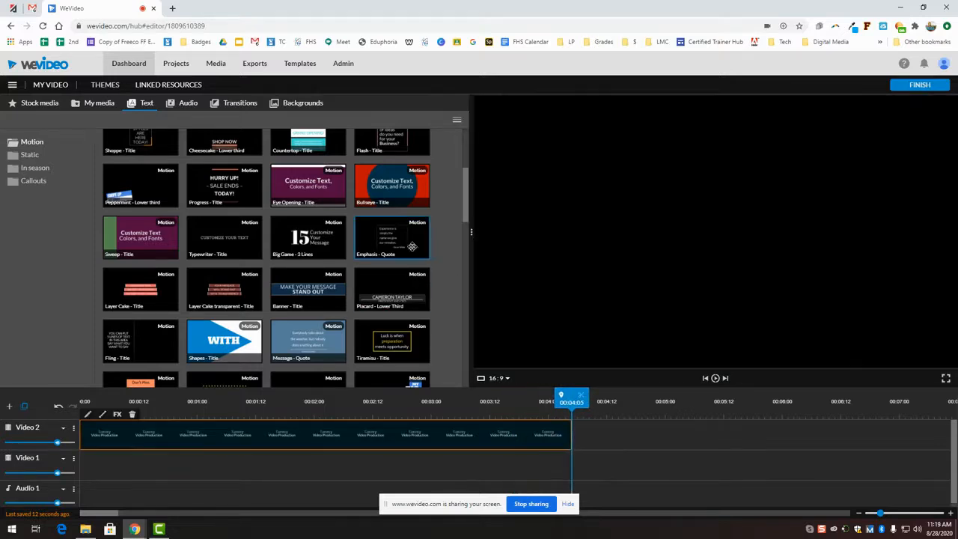
left_click_drag(307, 237, 586, 434)
left_click_drag(572, 399, 637, 403)
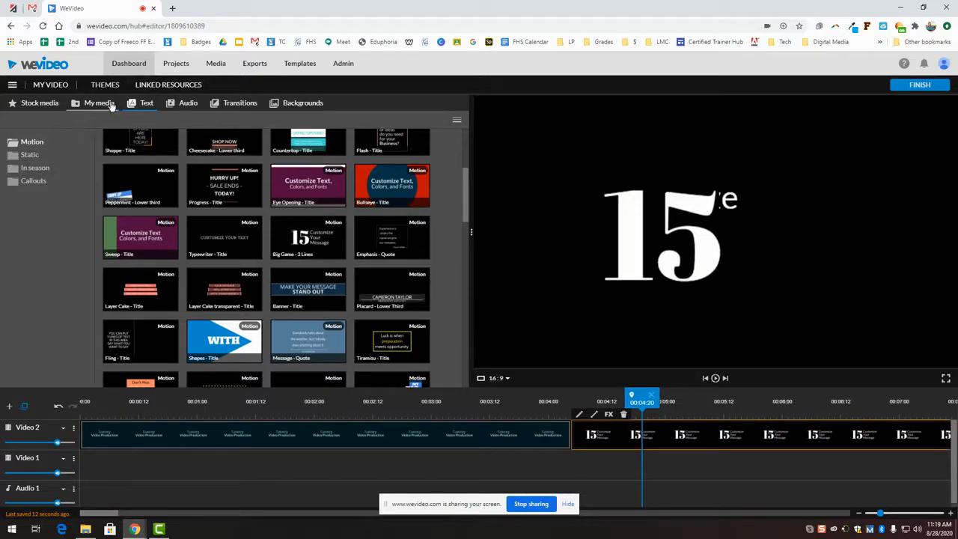
Step: Add the light-bulb line drawing stock clip to Video 1 beneath the Big Game title and preview it
left_click(94, 104)
left_click(36, 102)
mouse_move(295, 223)
left_mouse_down()
mouse_move(524, 491)
mouse_move(605, 462)
mouse_move(592, 462)
left_mouse_up()
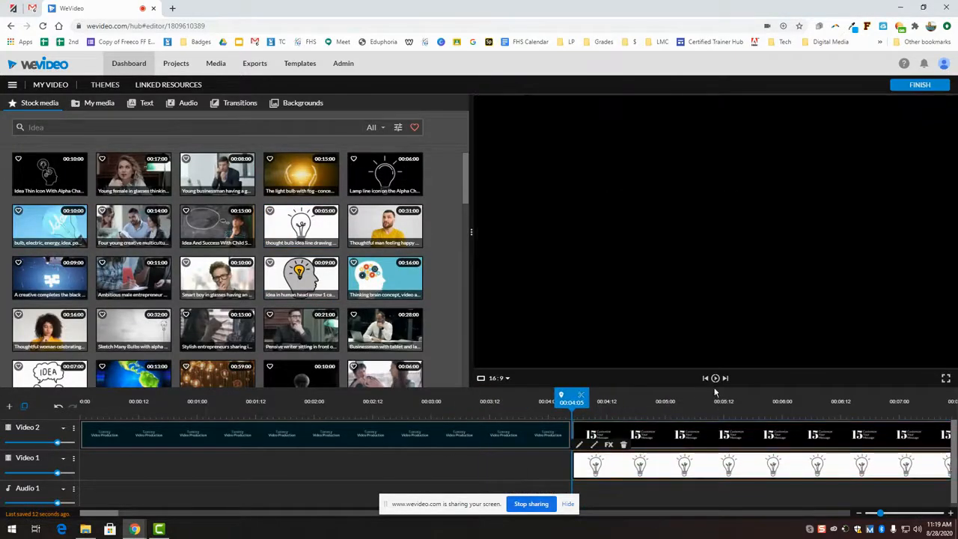
left_click(714, 378)
left_click(714, 378)
left_click(714, 380)
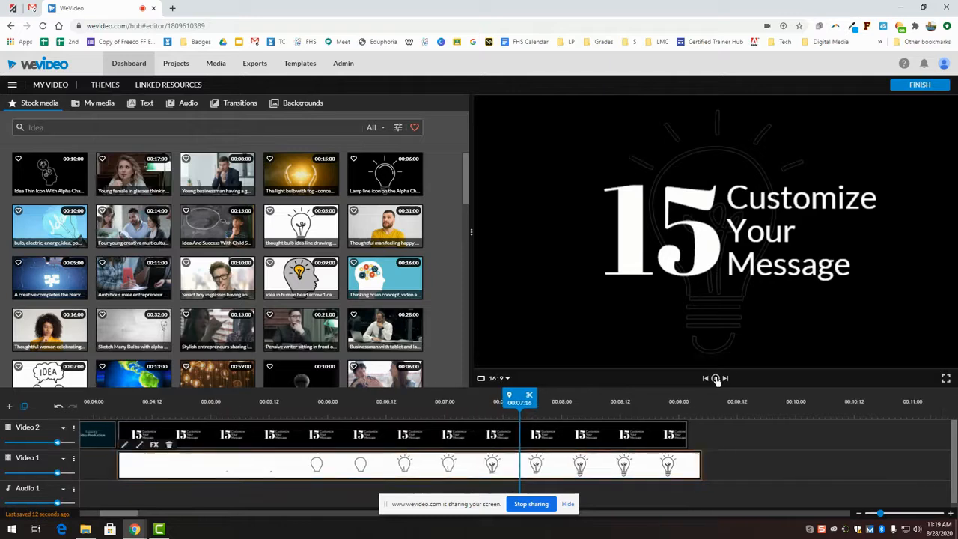
left_click(146, 104)
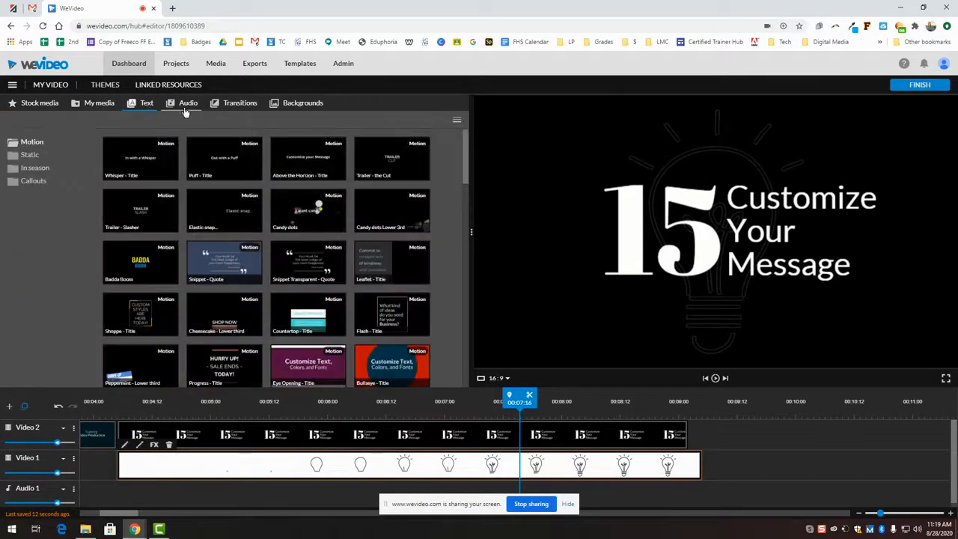
Step: Add Party drive from Premium Music > Cheerful to Audio 1 and replay from about five seconds
left_click(185, 108)
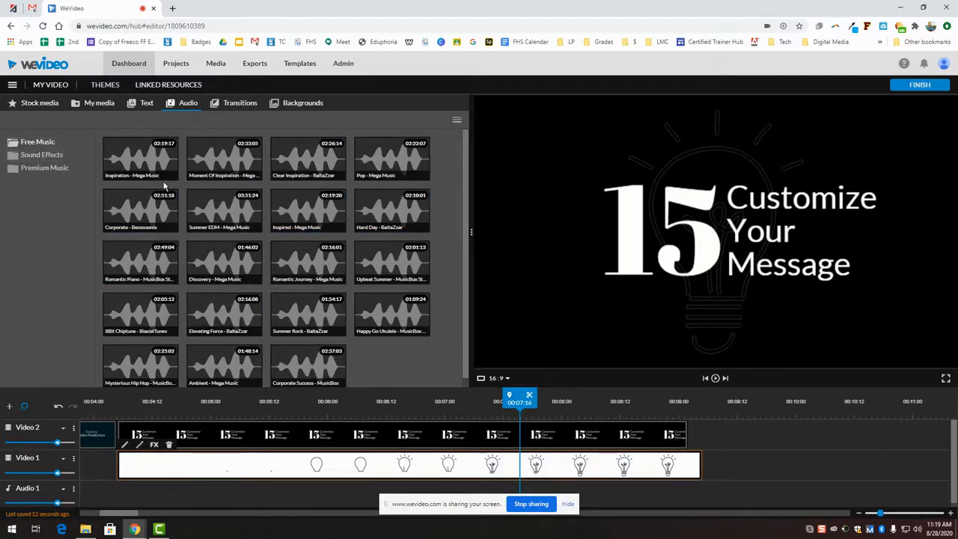
left_click(41, 156)
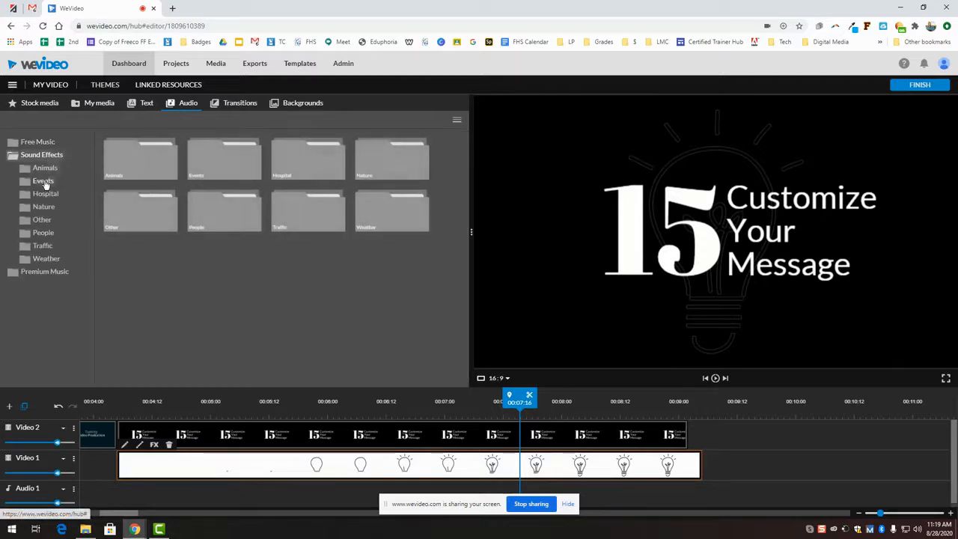
left_click(43, 272)
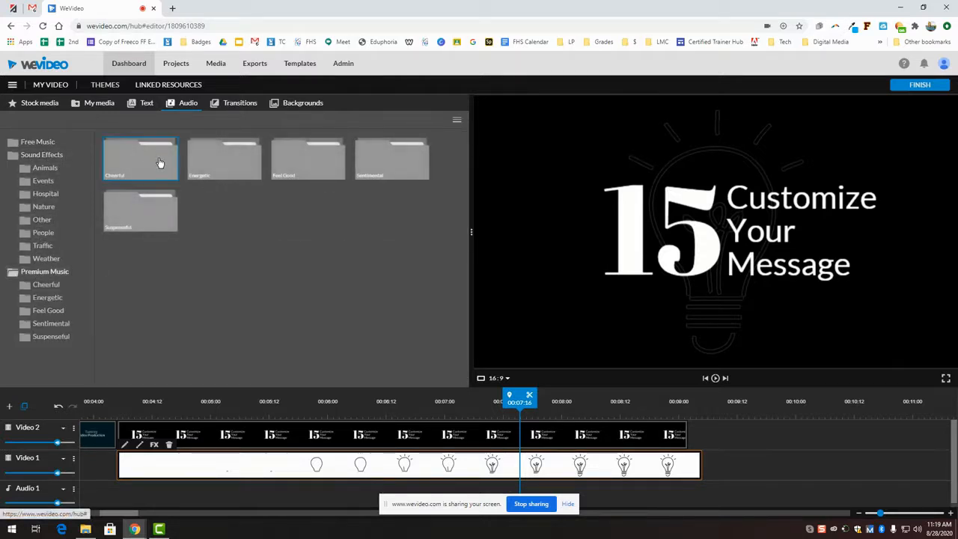
left_click(158, 163)
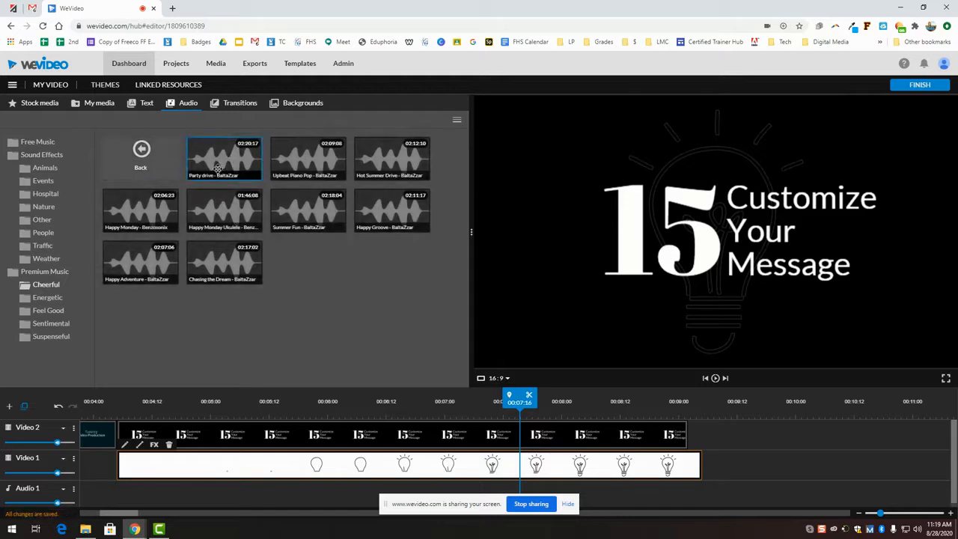
left_click_drag(224, 161, 393, 490)
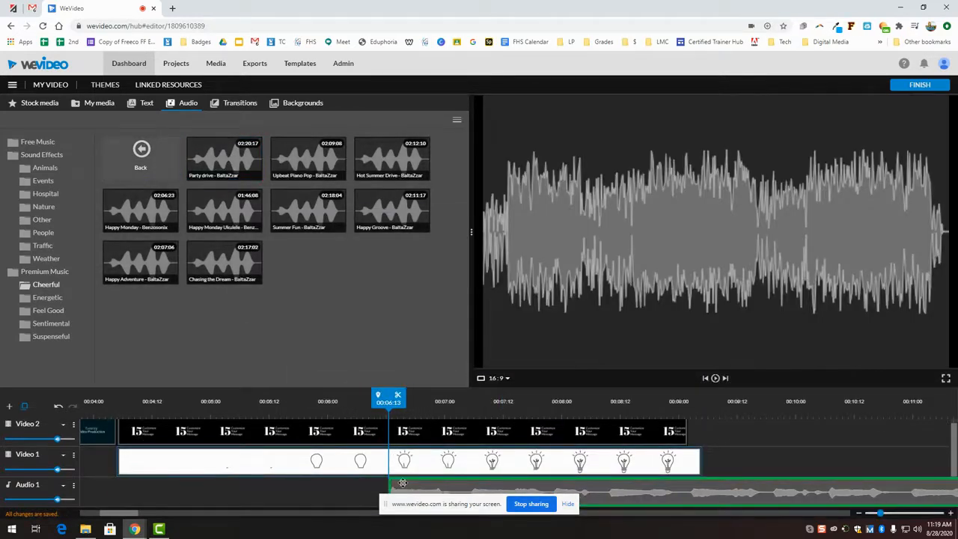
left_click(715, 378)
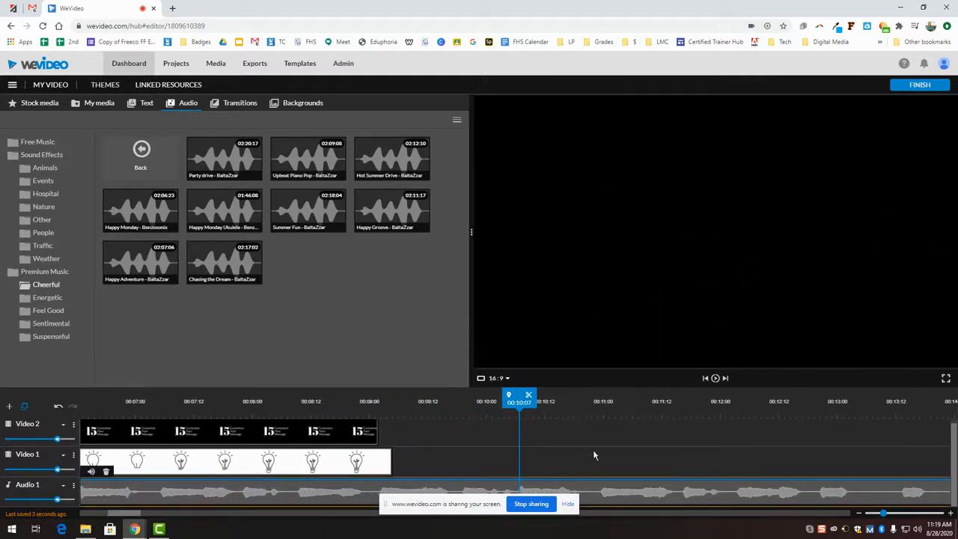
left_click_drag(520, 402, 479, 402)
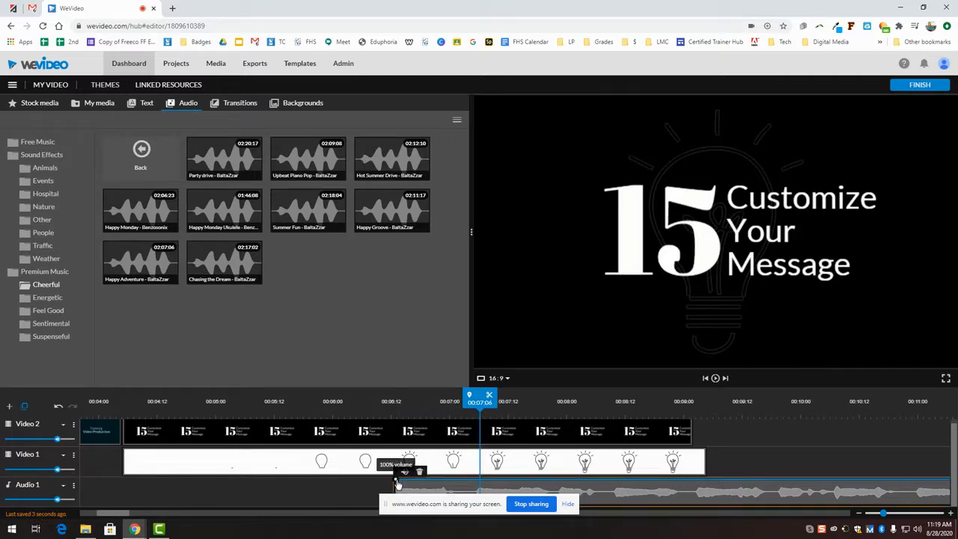
Step: Boost the Party drive clip's volume to 500% with fade turned on
left_click_drag(396, 485, 397, 487)
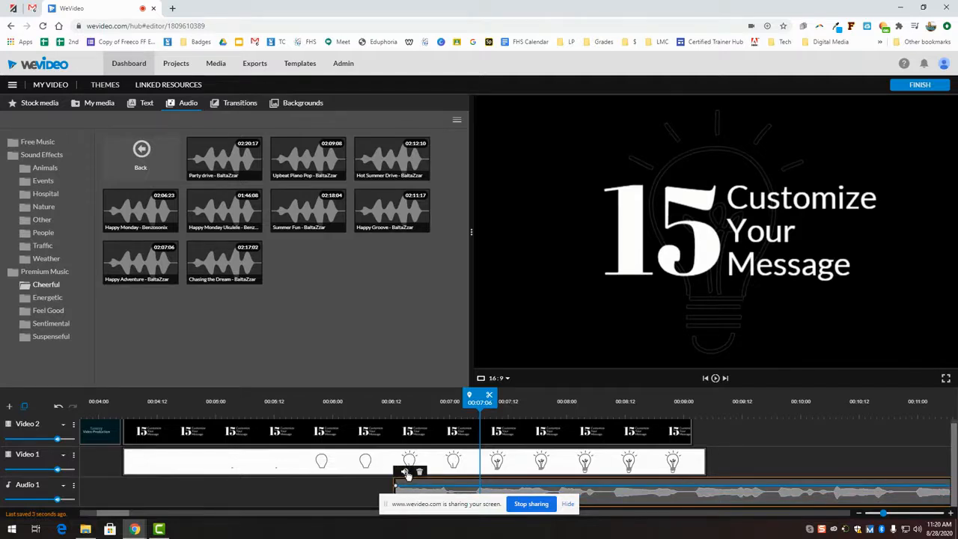
left_click(405, 473)
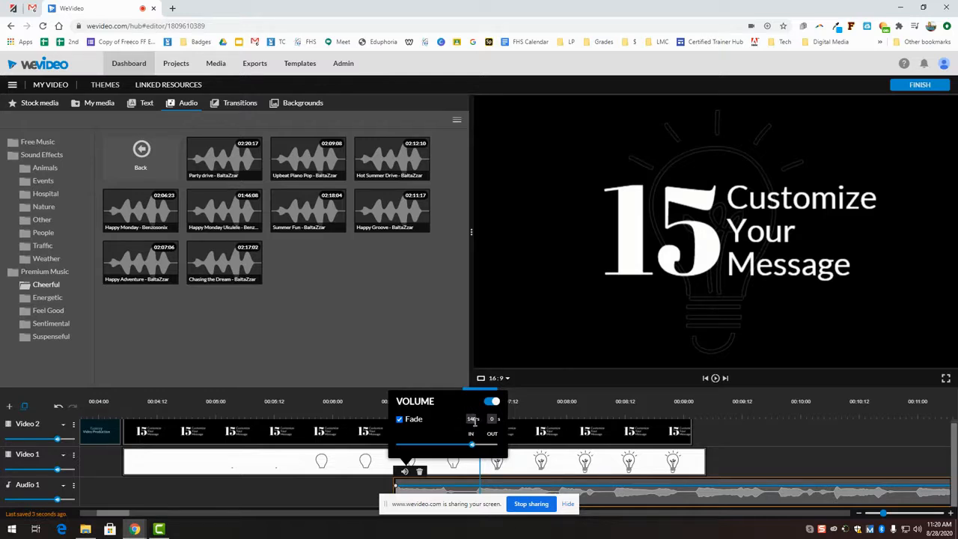
left_click_drag(472, 446, 496, 446)
left_click(746, 474)
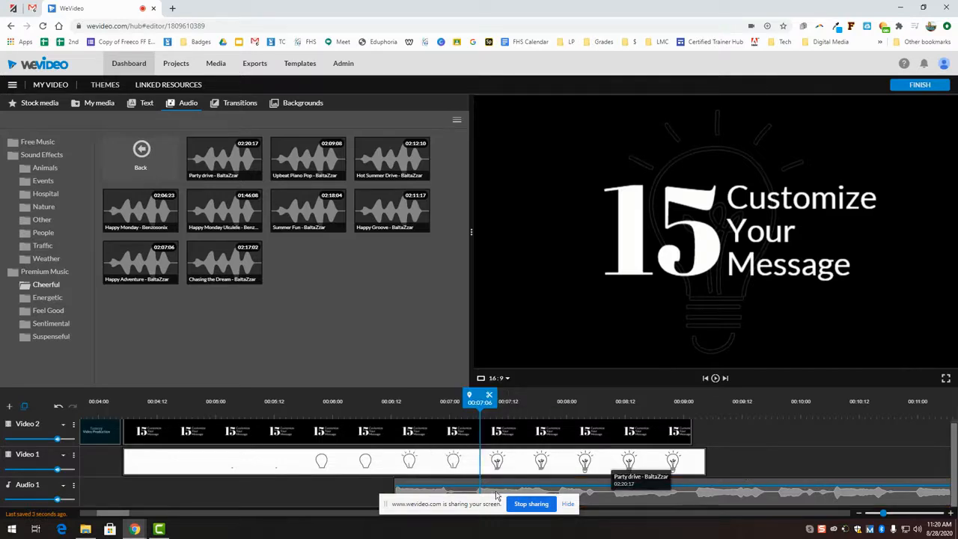
left_click(441, 487)
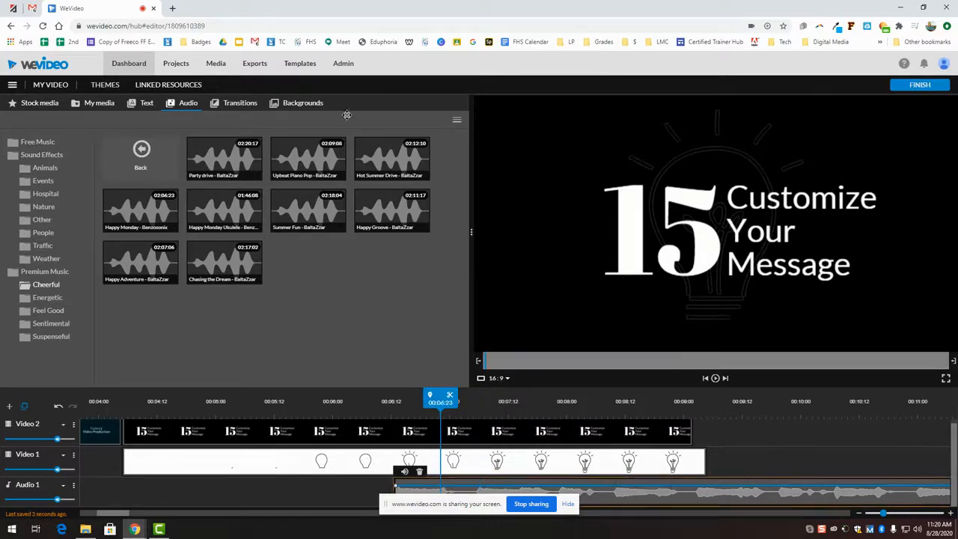
Step: Append the Thinking brain concept stock clip to Video 1 after the lightbulb clip, around 00:09:03
left_click(240, 103)
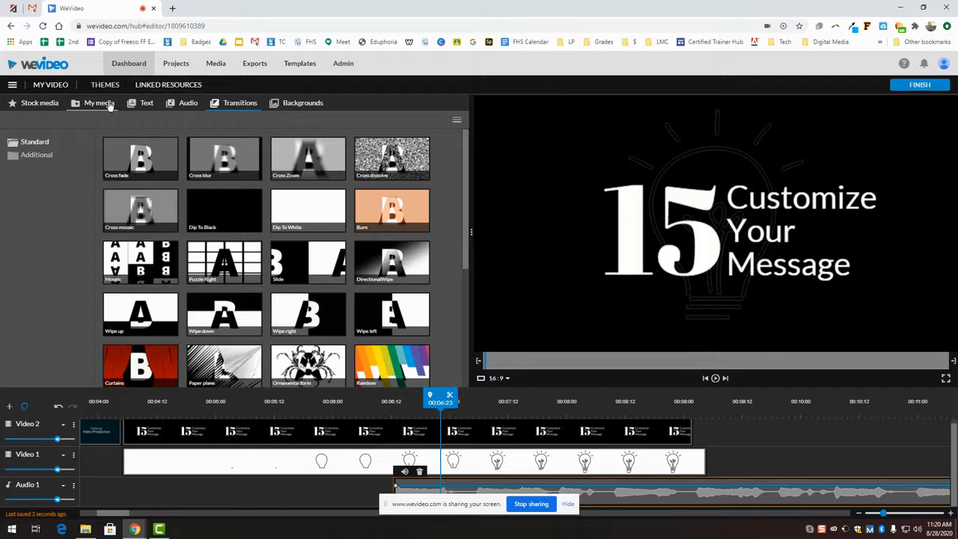
left_click(81, 107)
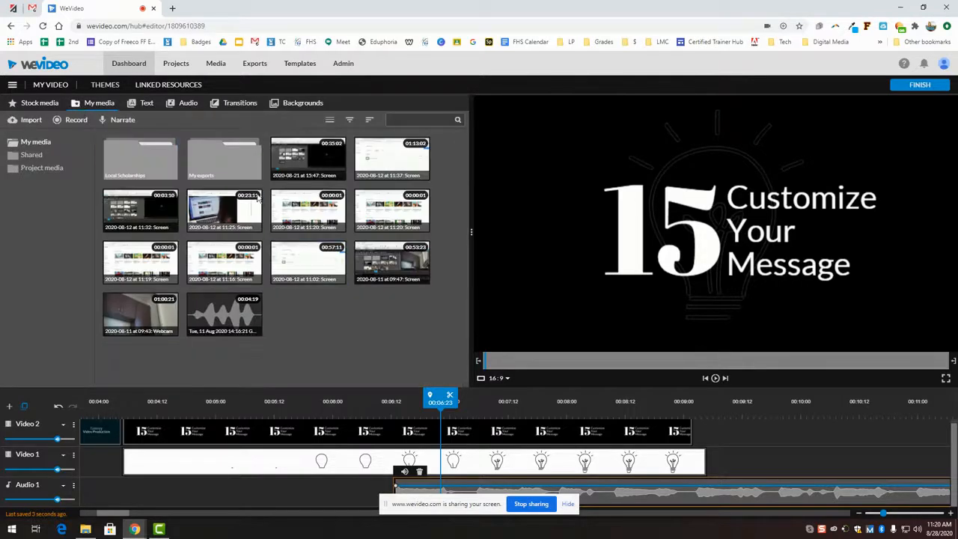
left_click(39, 102)
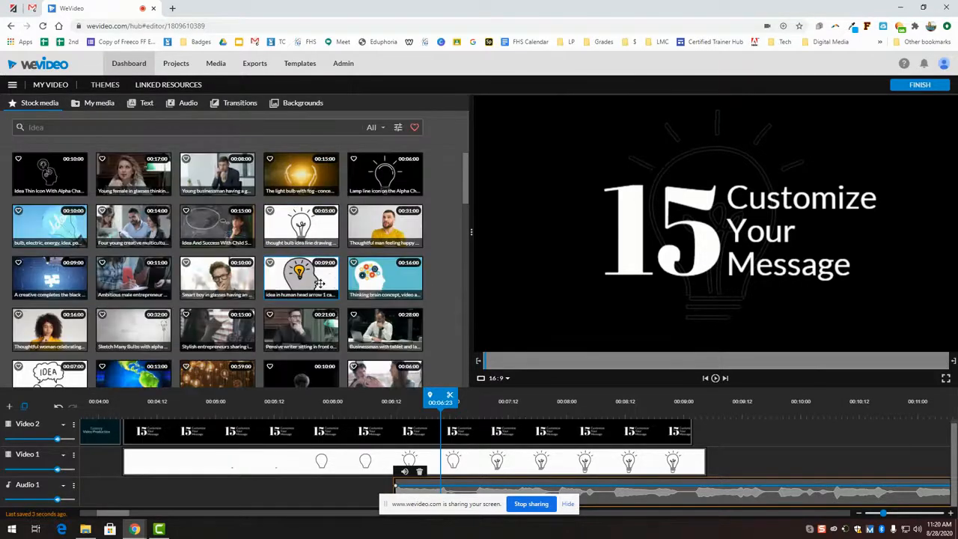
left_click_drag(368, 269, 718, 457)
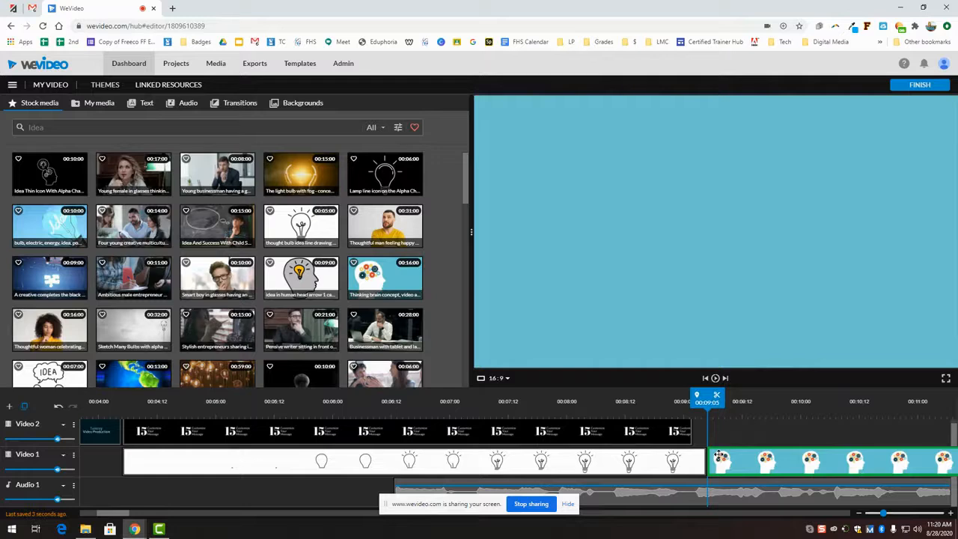
mouse_move(707, 398)
left_mouse_down()
mouse_move(695, 398)
mouse_move(718, 399)
mouse_move(700, 400)
left_mouse_up()
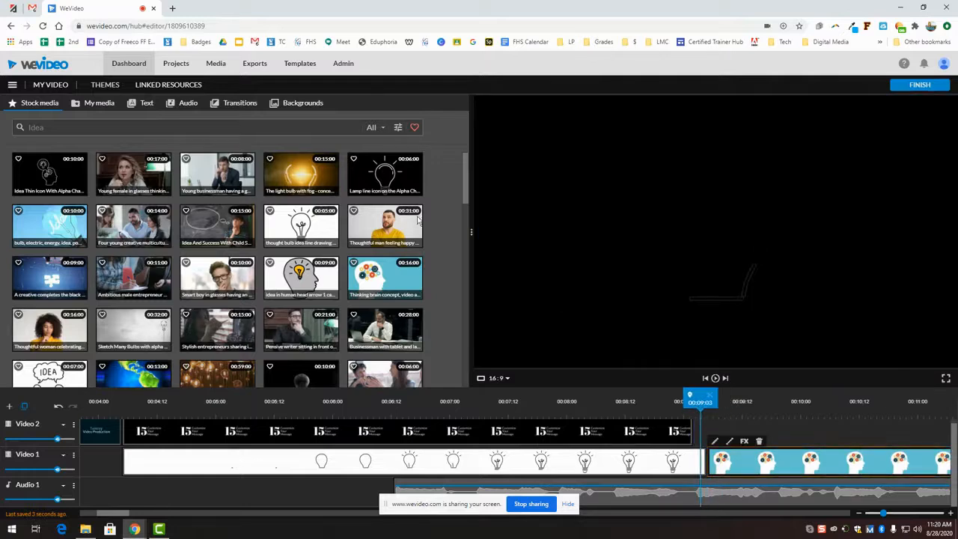
Step: Add a 1-second DirectionalWipe transition after the lightbulb clip on Video 1 and preview it
left_click(244, 107)
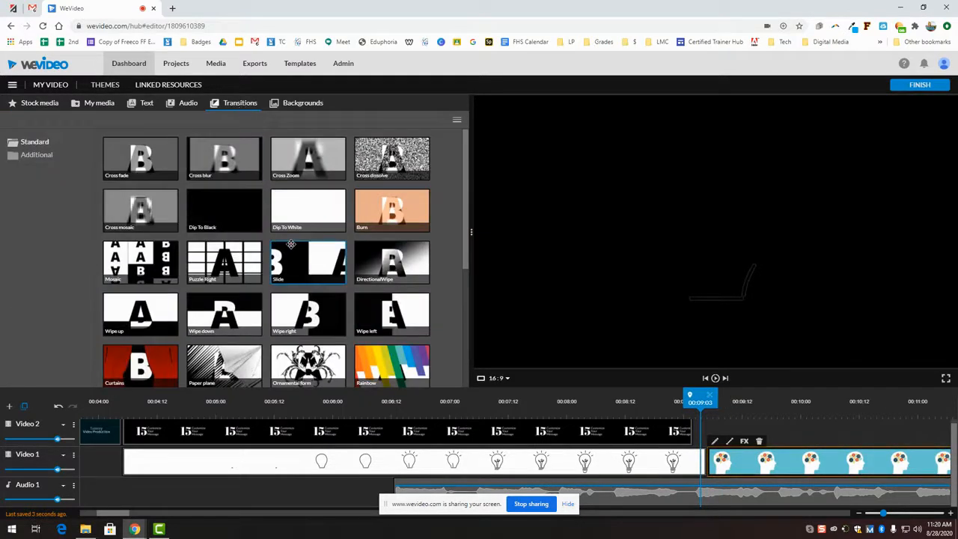
left_click_drag(390, 269, 677, 464)
left_click(715, 379)
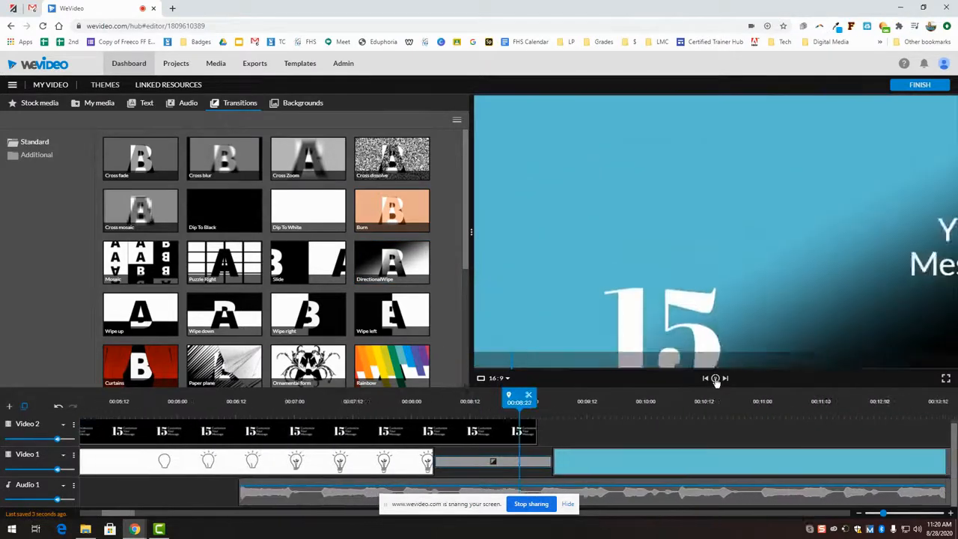
left_click_drag(513, 400, 336, 419)
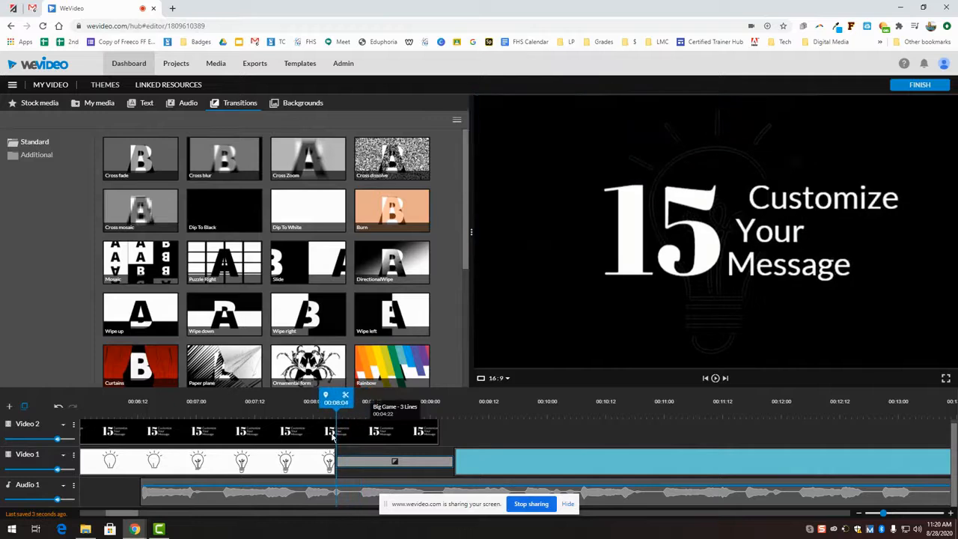
left_click_drag(457, 463, 470, 435)
left_click_drag(394, 468, 394, 464)
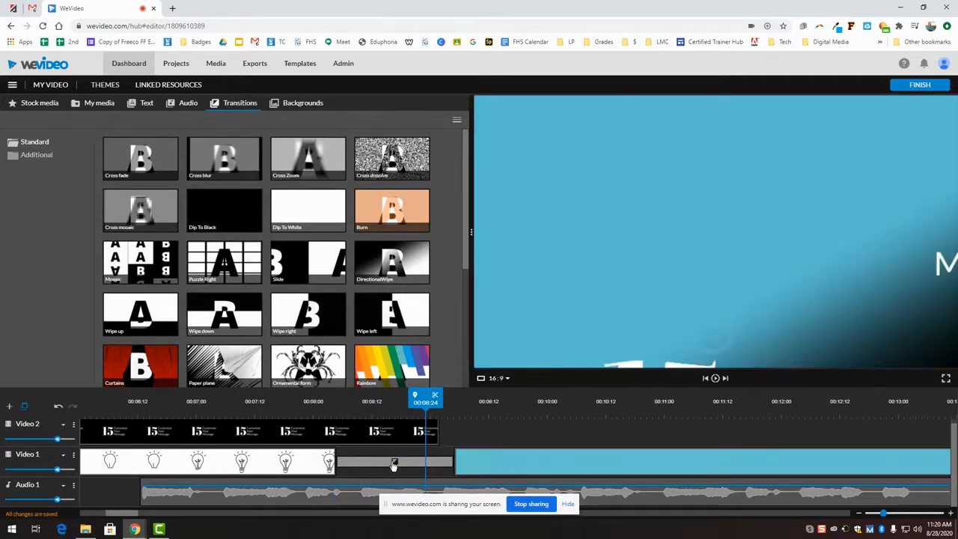
Step: Review the transition's type list, close its settings unchanged, and show the Backgrounds library
left_click(394, 462)
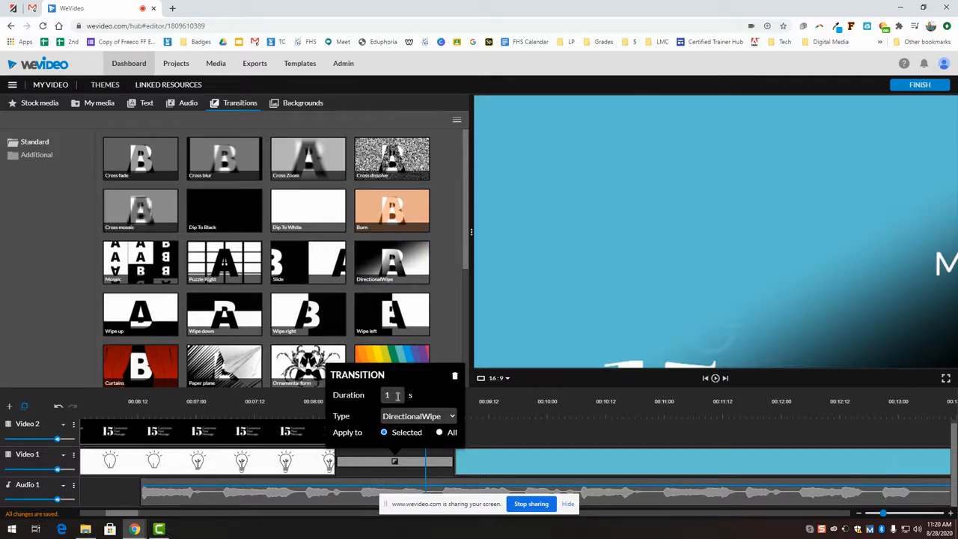
left_click(449, 421)
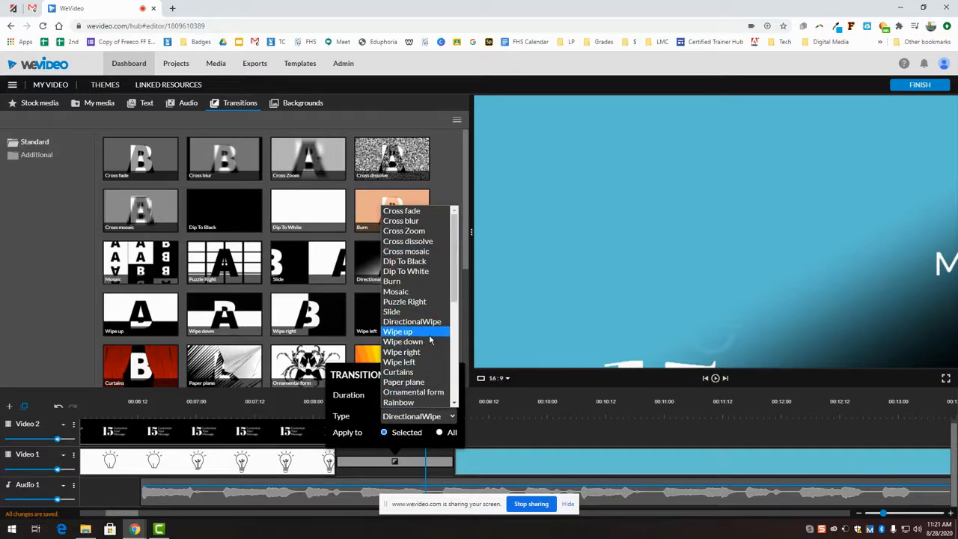
left_click(447, 162)
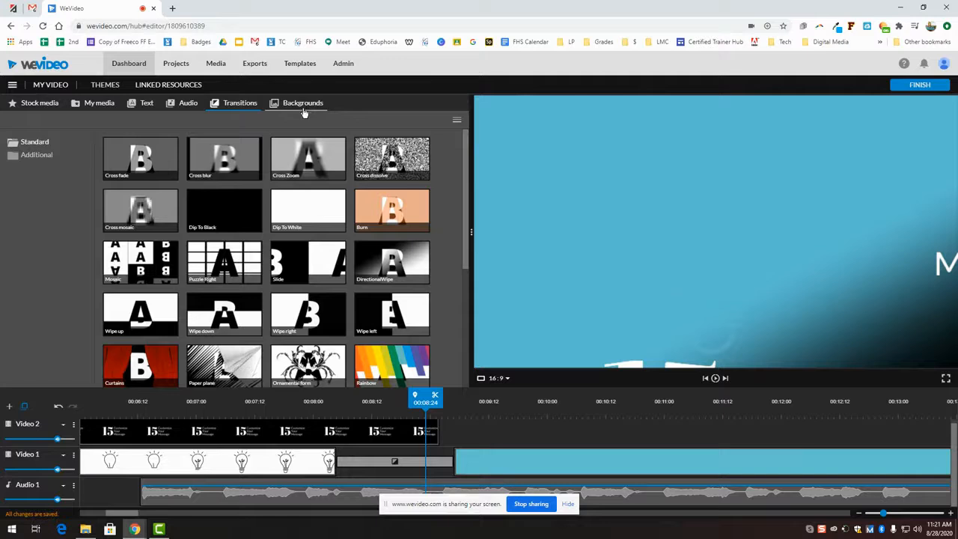
left_click(303, 109)
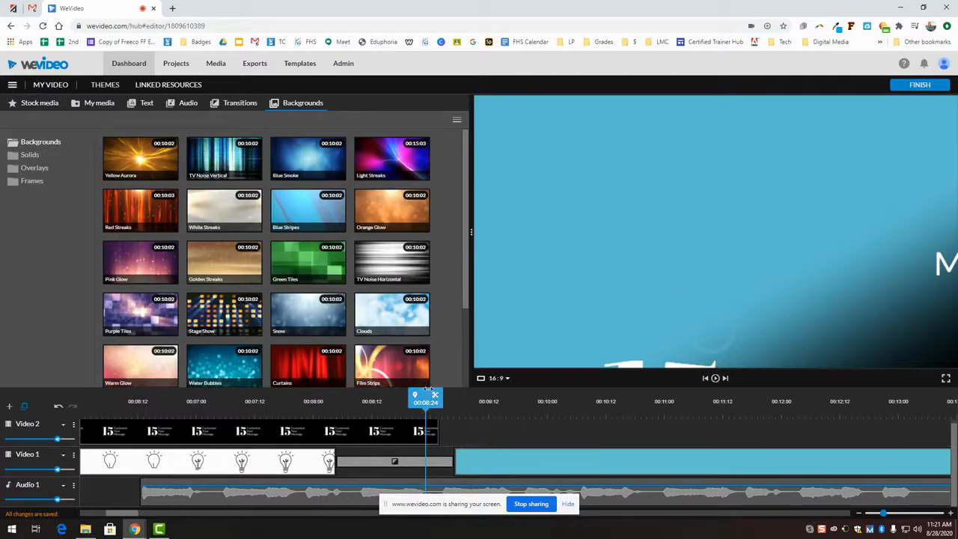
Step: Delete the lightbulb and blue clips and place Light Streaks backgrounds on Video 1
left_click_drag(425, 402, 246, 402)
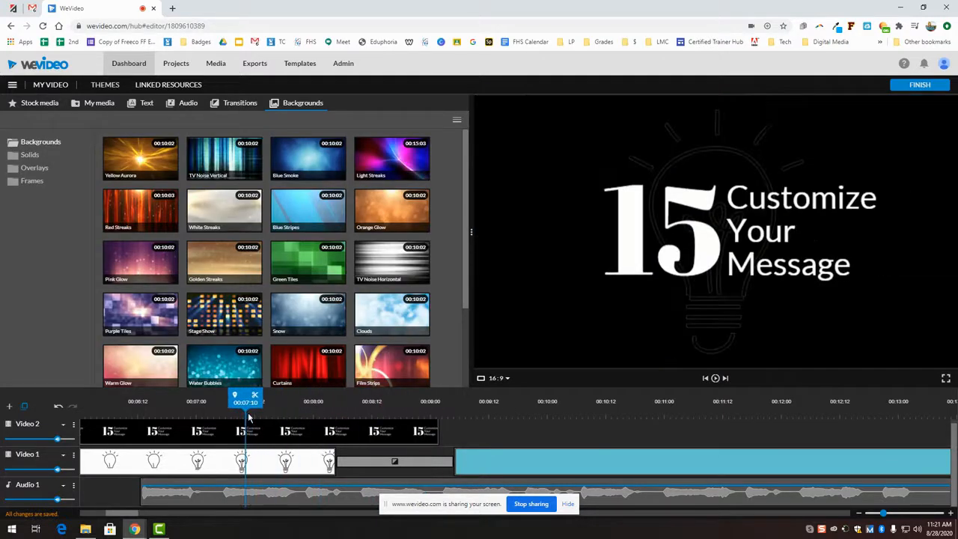
left_click(159, 462)
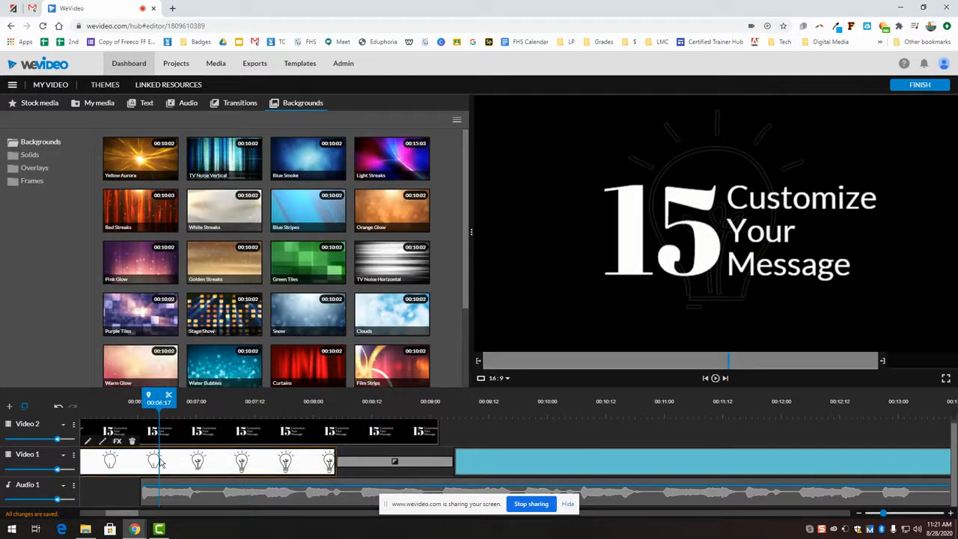
key("Delete")
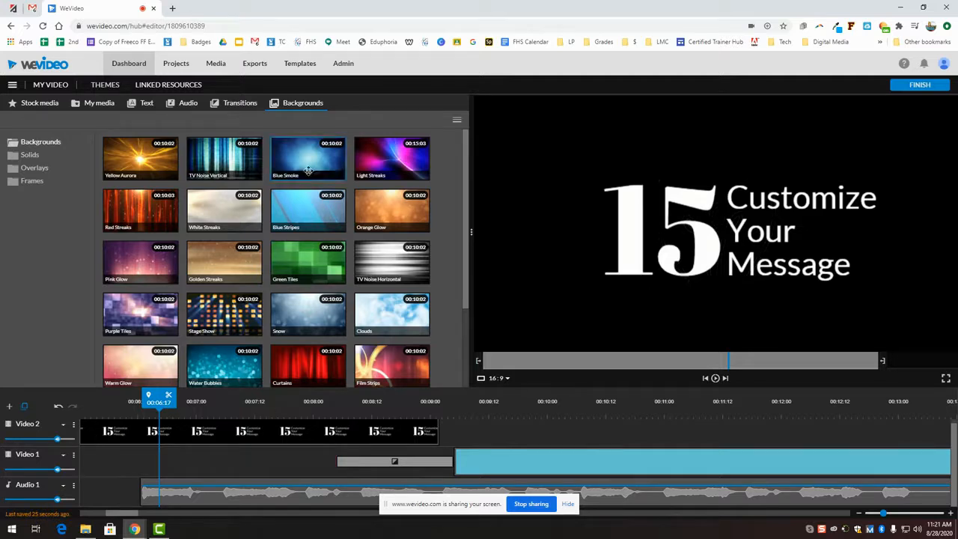
mouse_move(381, 163)
left_mouse_down()
mouse_move(207, 458)
mouse_move(88, 462)
left_mouse_up()
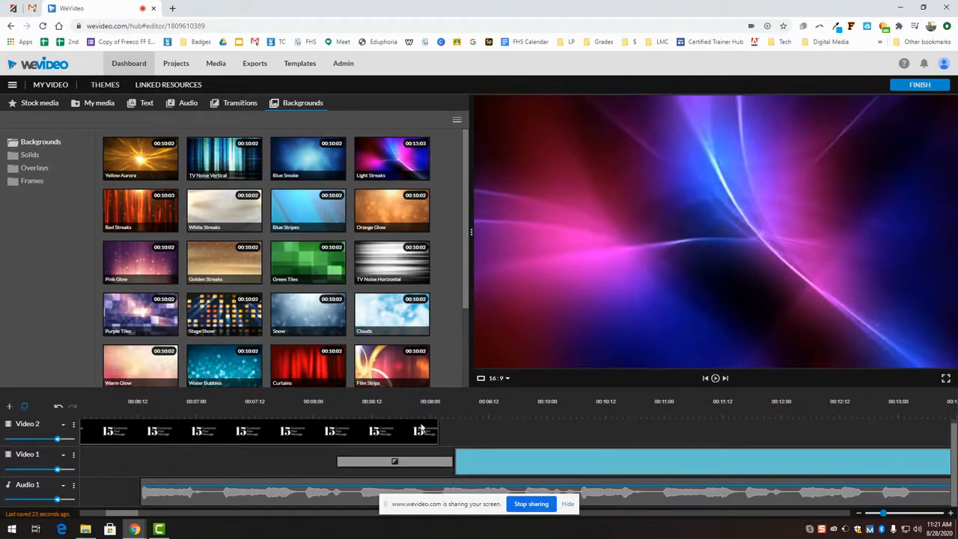
left_click(503, 469)
key("Delete")
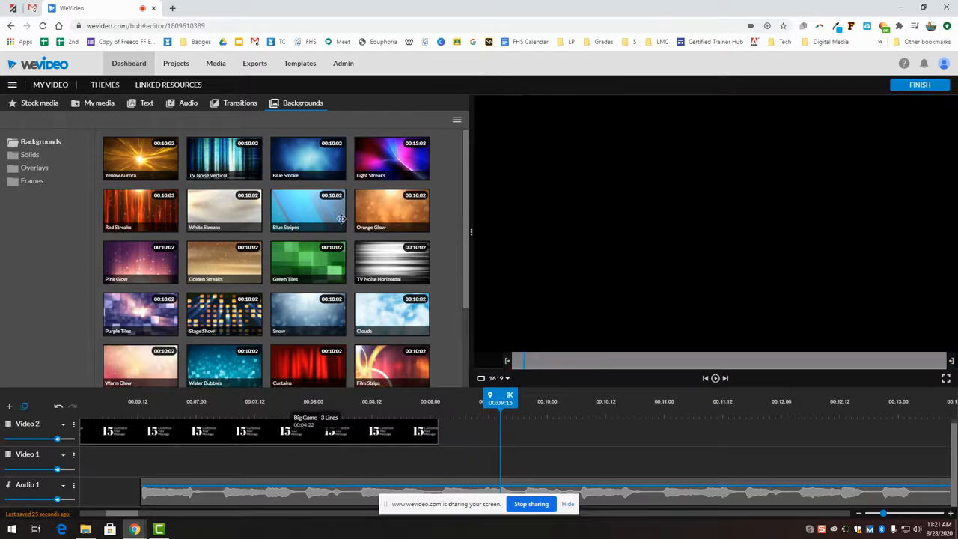
mouse_move(376, 150)
left_mouse_down()
mouse_move(222, 435)
mouse_move(225, 460)
left_mouse_up()
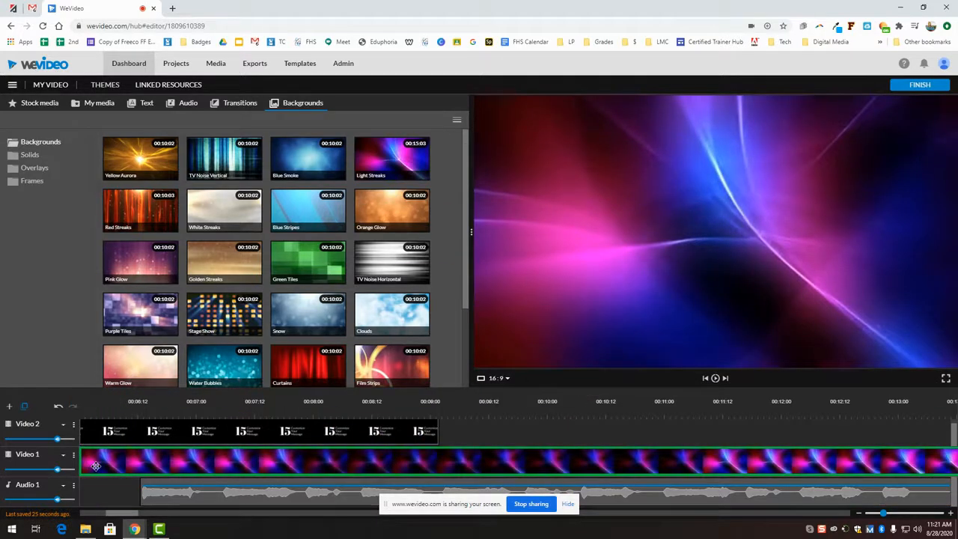
Step: Preview the 15 Customize Your Message title over Light Streaks, then select the title clip
left_click(717, 379)
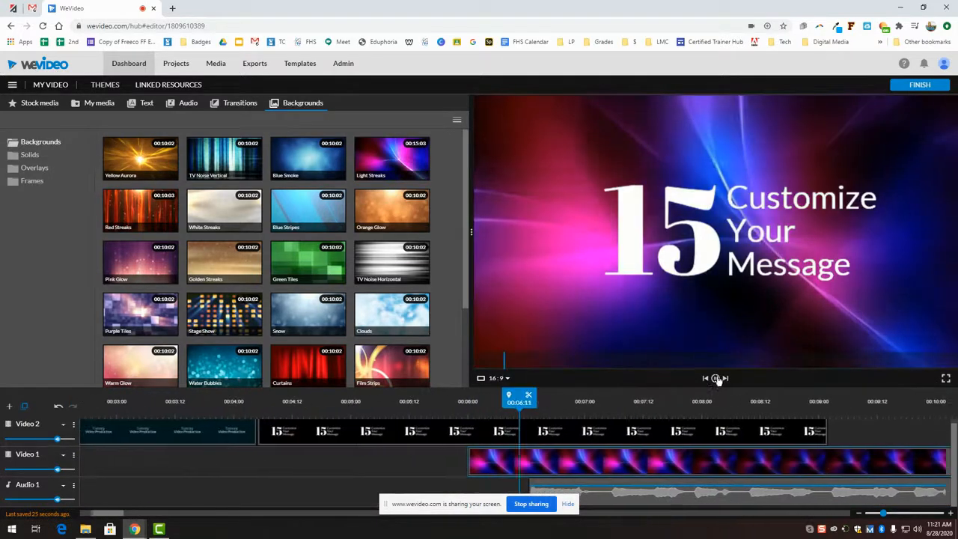
left_click(716, 378)
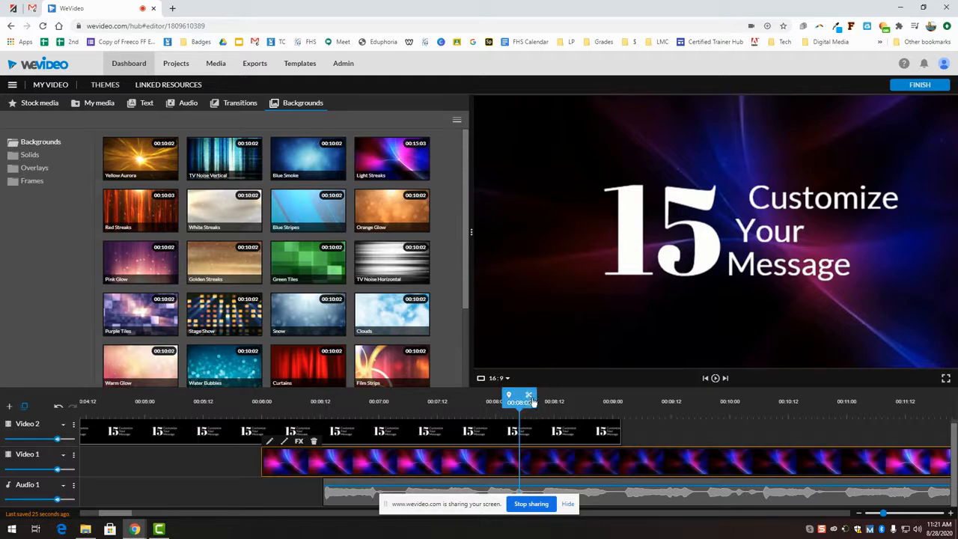
left_click(564, 440)
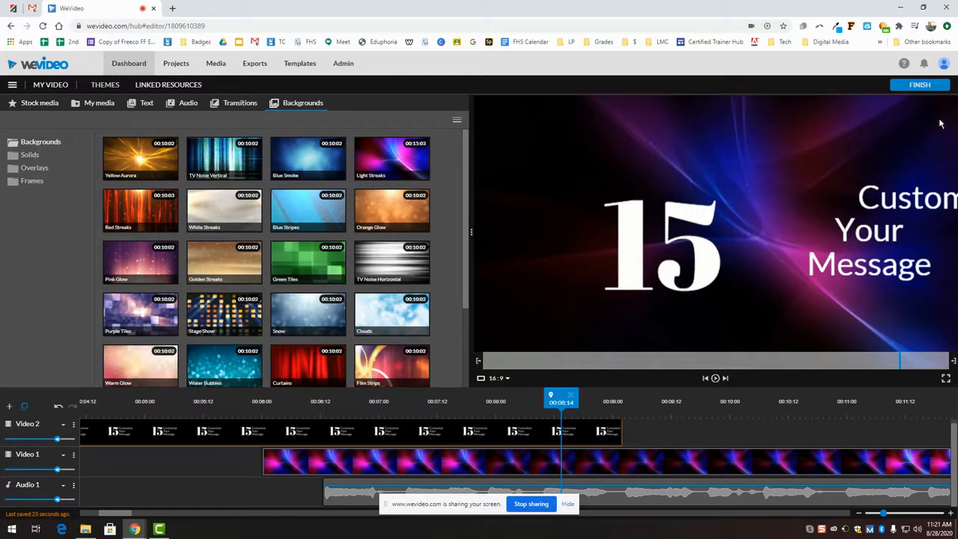
Step: Start finishing the video and rename the export from 'My Video 2' to 'Practice'
left_click(919, 86)
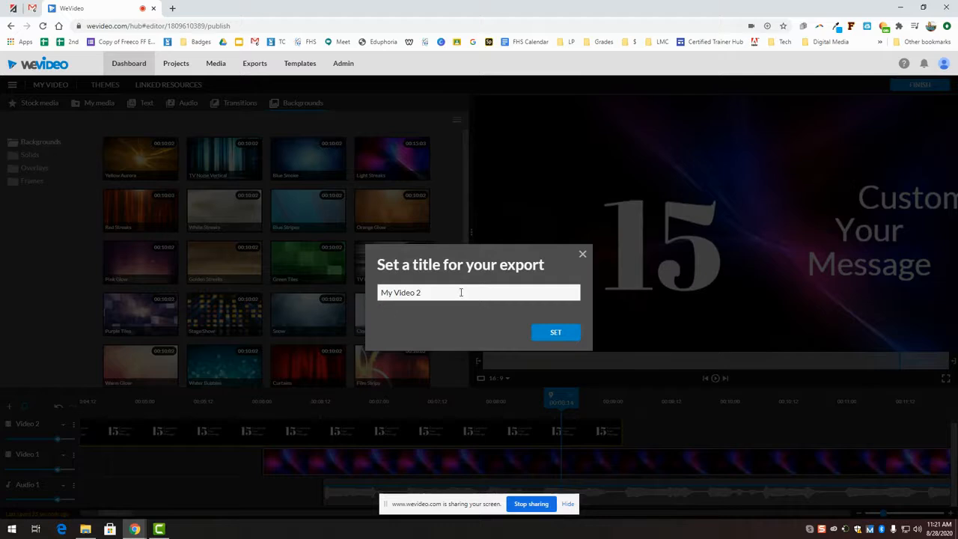
left_click_drag(455, 294, 387, 291)
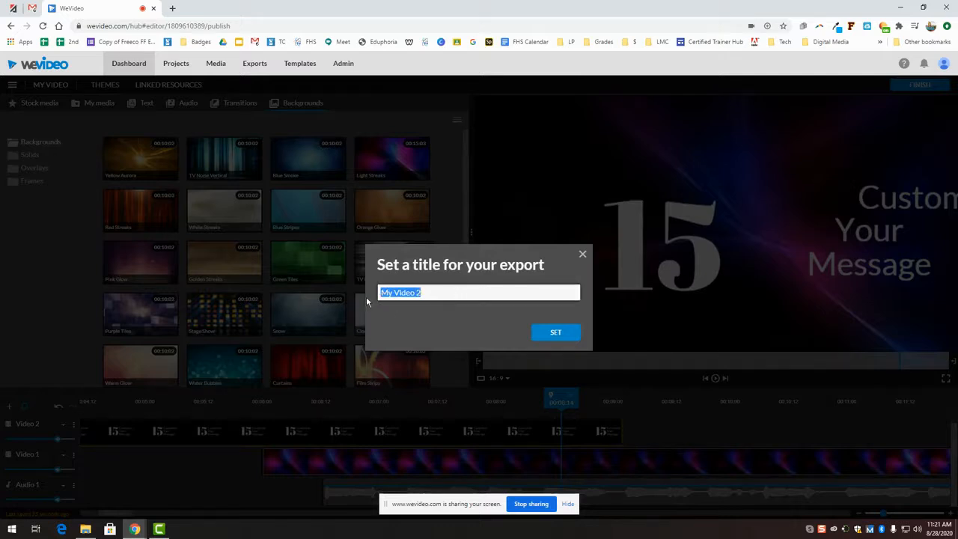
type("Practice")
left_click(557, 334)
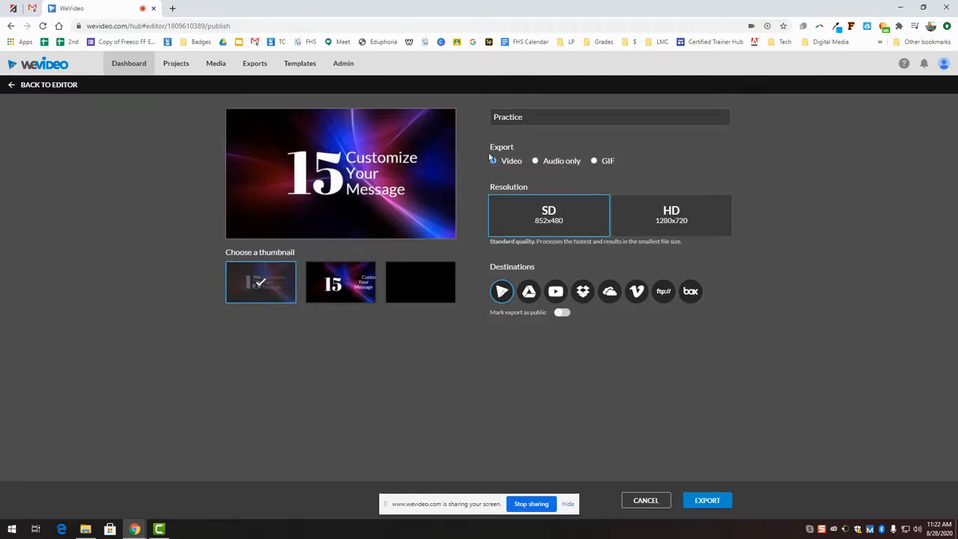
Step: Export the video in HD 1280x720 to Google Drive, marked as public
left_click(676, 222)
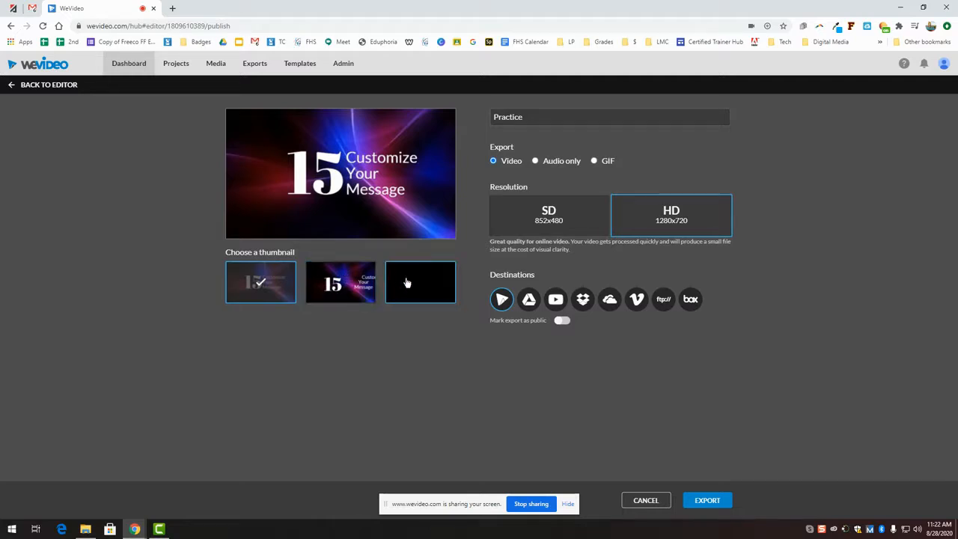
left_click(529, 300)
left_click(562, 322)
left_click(706, 503)
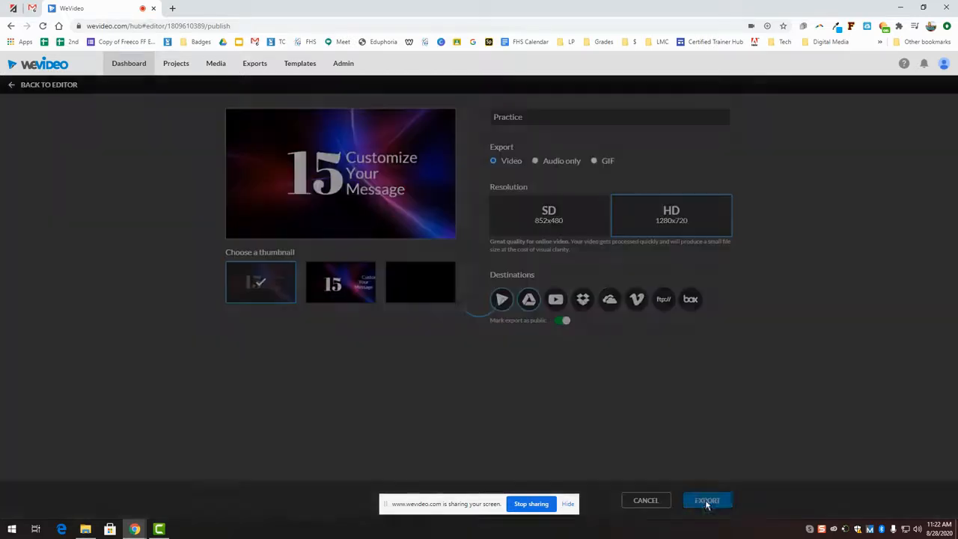